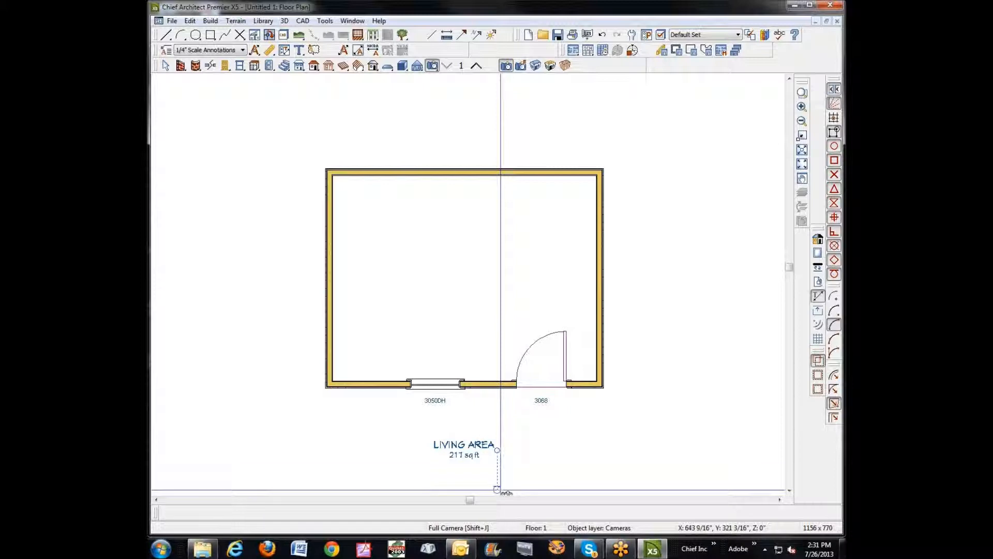
Create a full camera view looking at the front wall with its window and door, framed to show the whole wall
left_click_drag(501, 489, 489, 388)
scroll(512, 354, "down", 8)
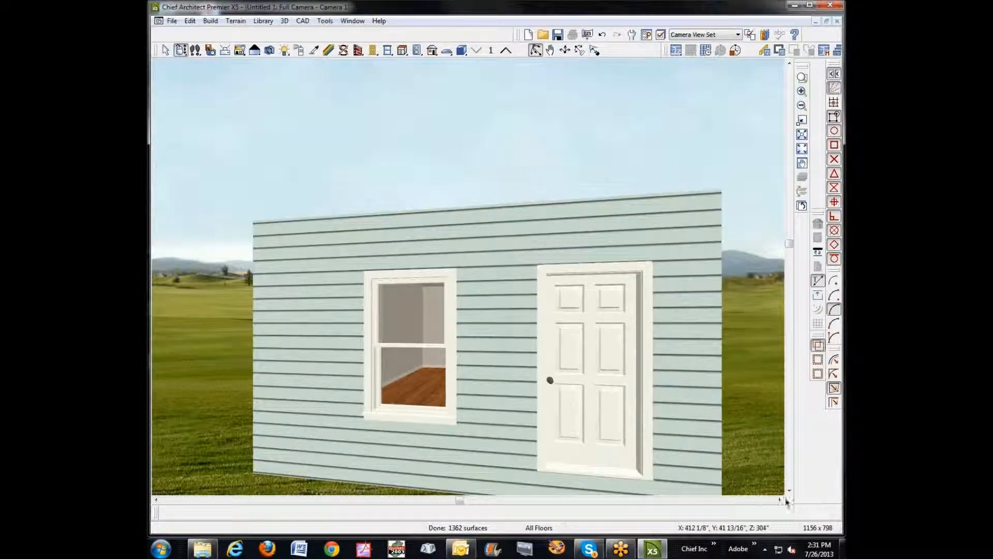
left_click(790, 490)
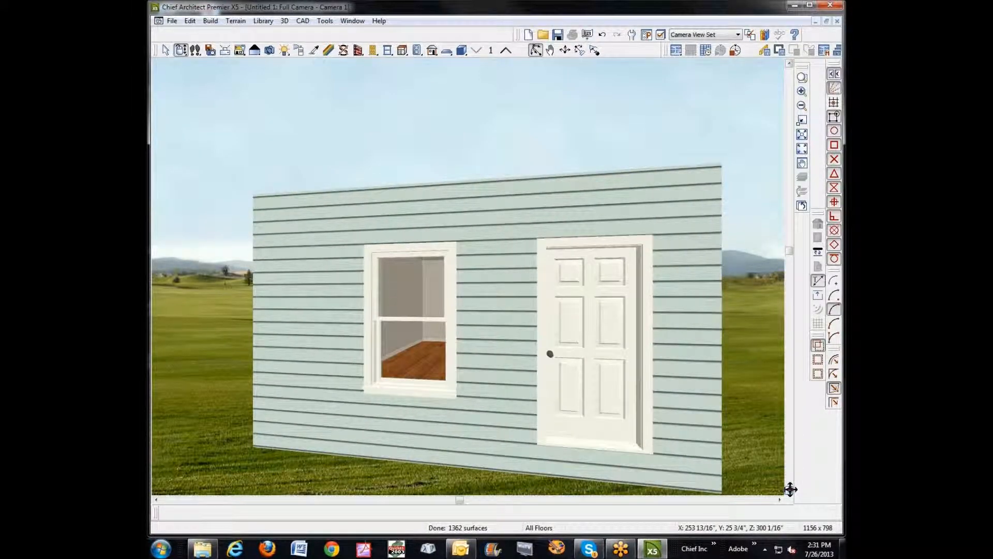
left_click(790, 489)
key("space")
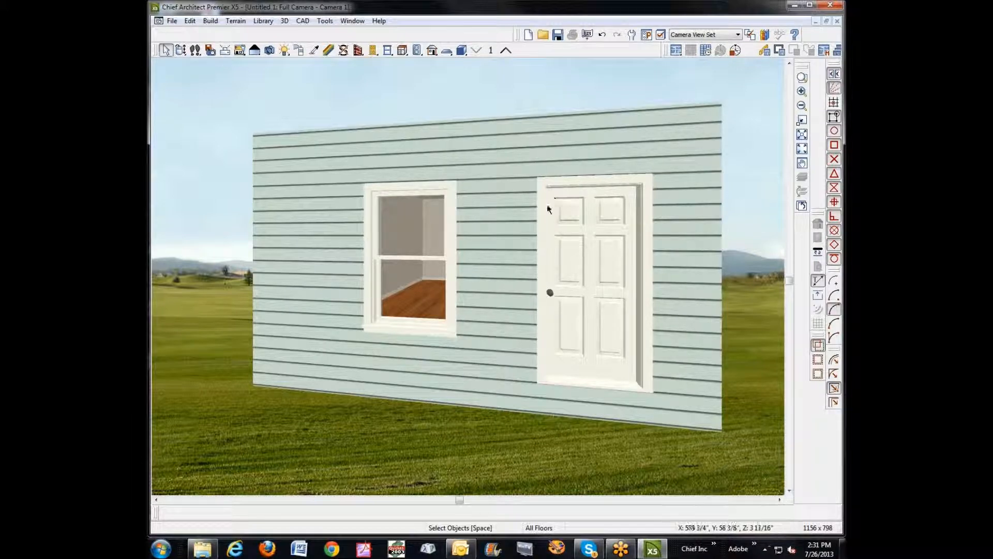
right_click(488, 215)
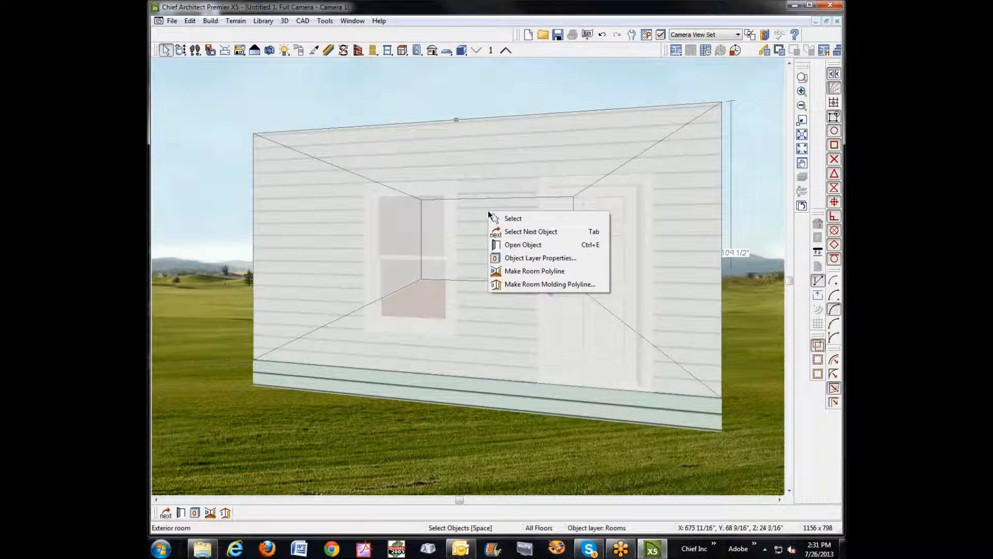
left_click(490, 188)
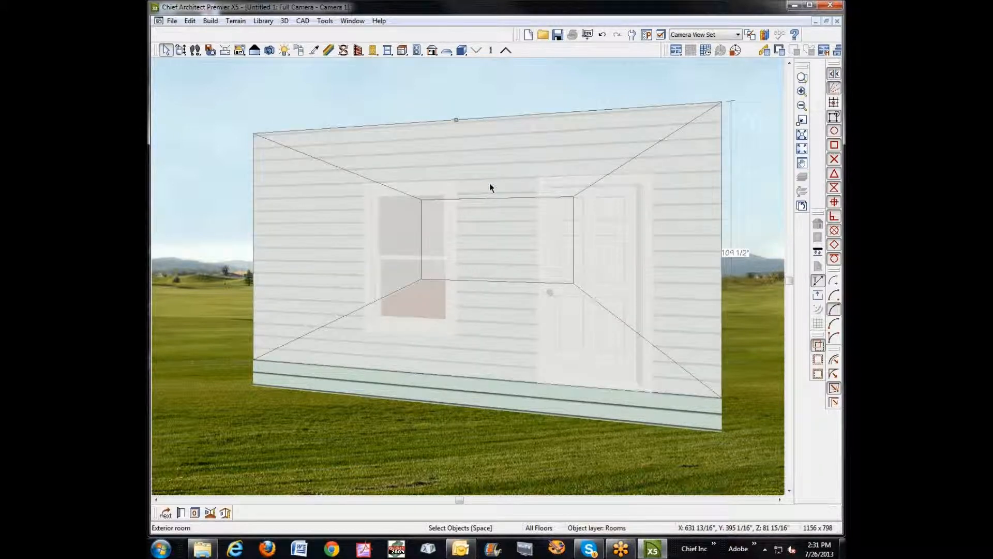
key("Escape")
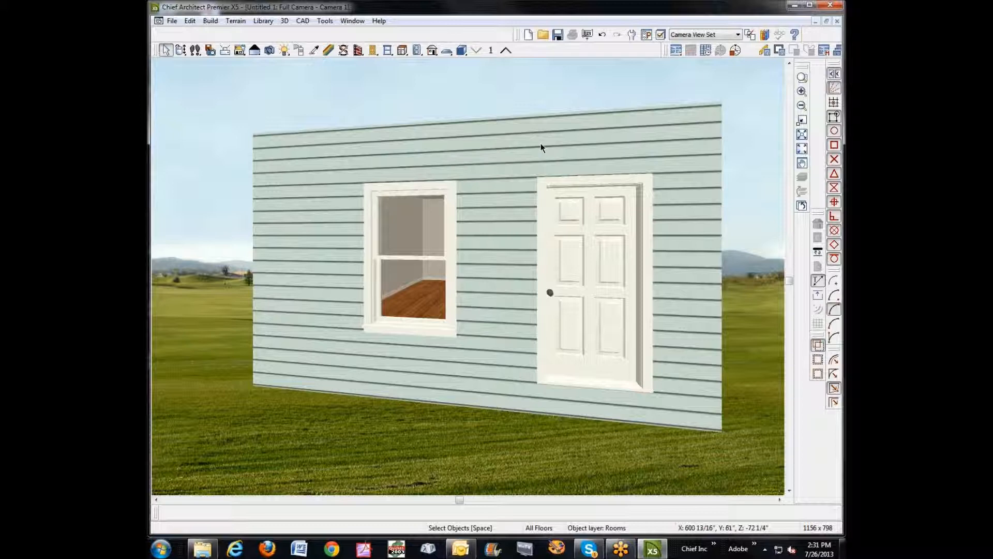
Tile the camera view and the floor plan side by side, and make the floor plan active for selecting objects
key("shift+F4")
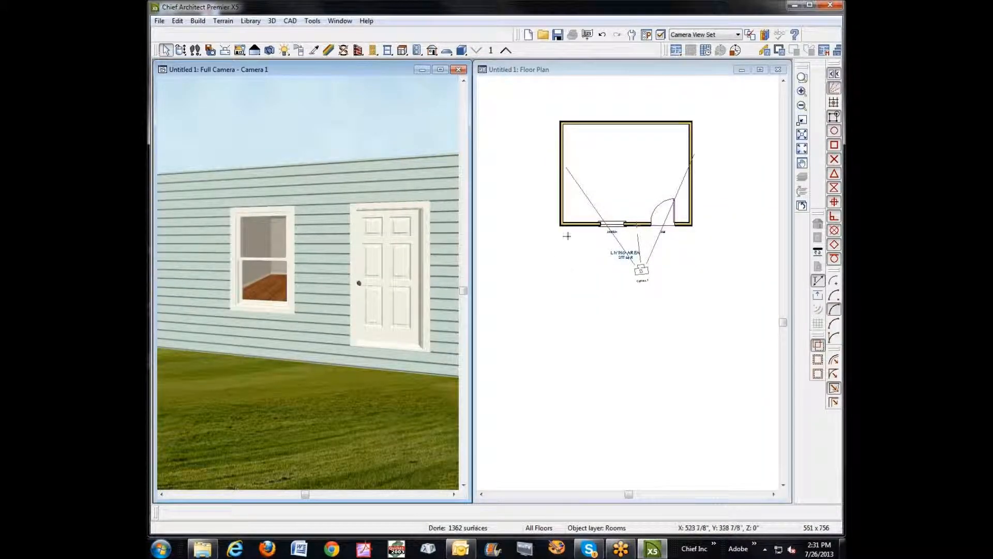
left_click(557, 70)
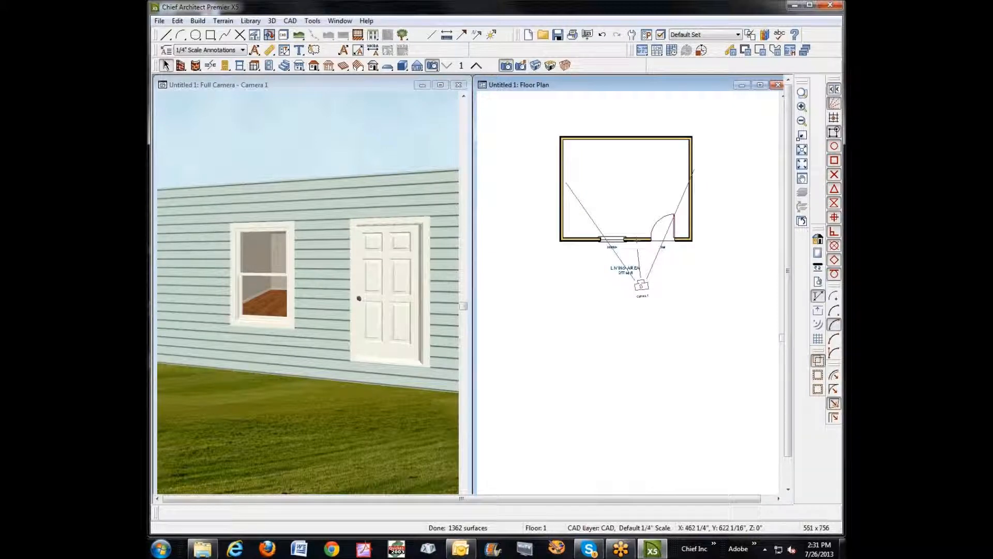
left_click(166, 65)
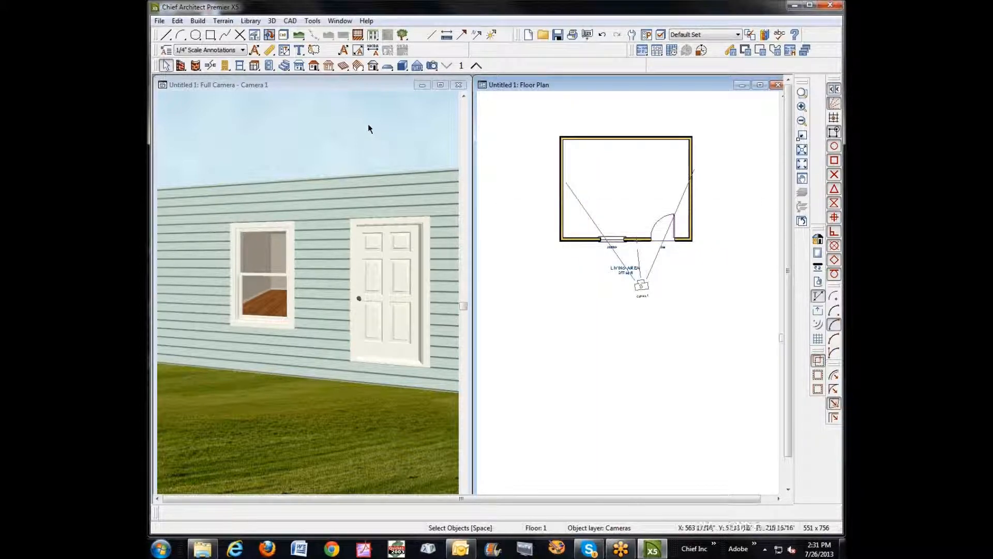
Pick up the siding material from the front wall in the camera view with the Material Eyedropper
left_click(324, 86)
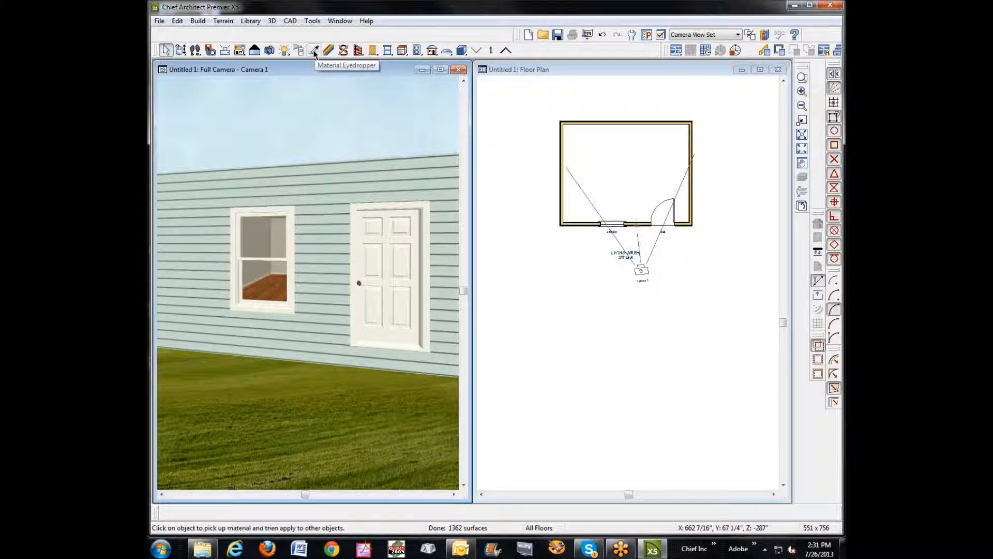
left_click(314, 52)
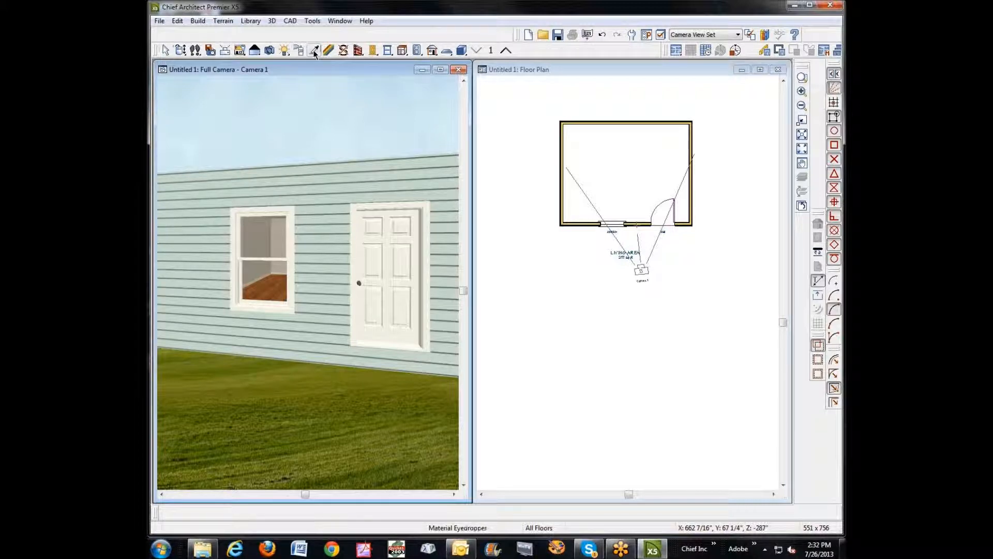
left_click(338, 237)
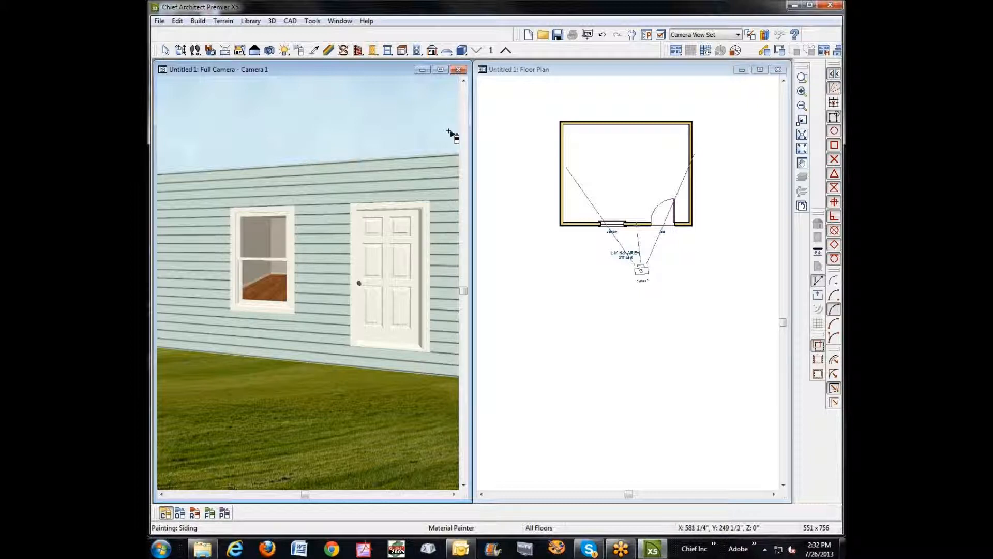
Assign the plan material Black to the exterior surface of the front wall through its specification in the floor plan
left_click(581, 71)
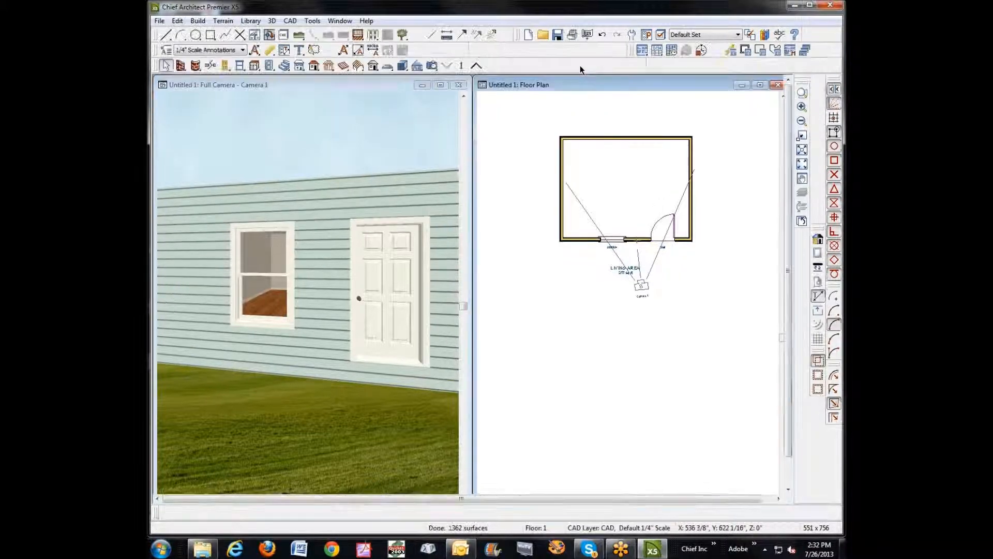
left_click(589, 241)
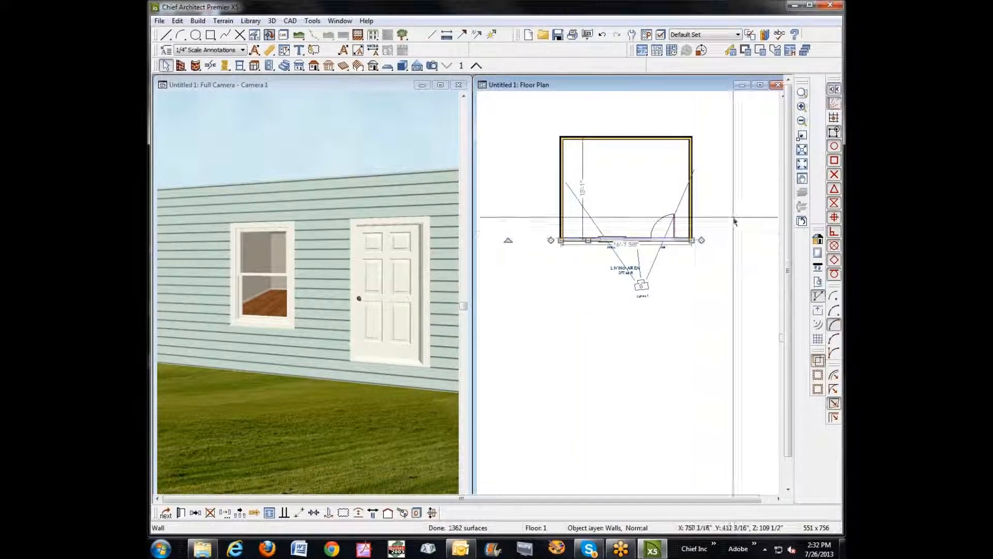
left_click(180, 513)
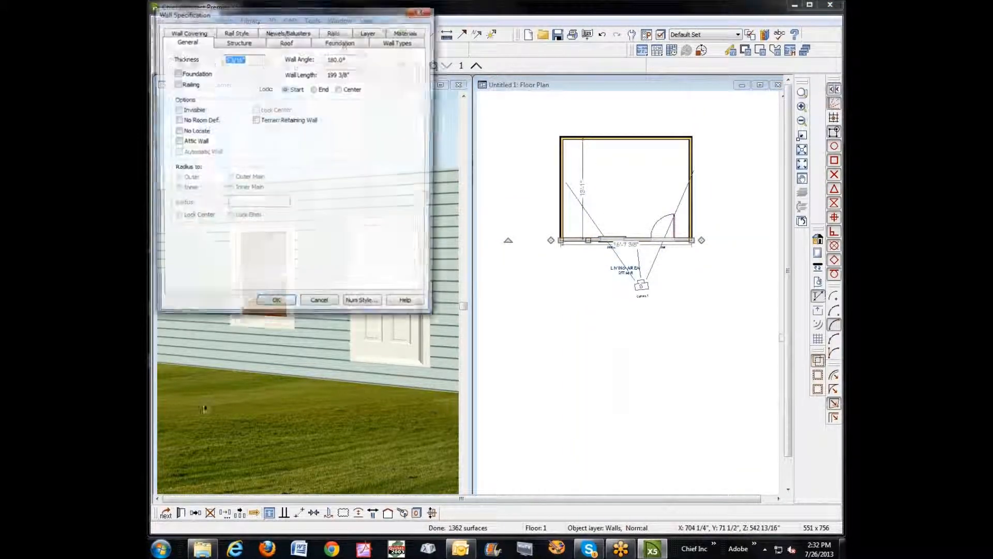
left_click(403, 32)
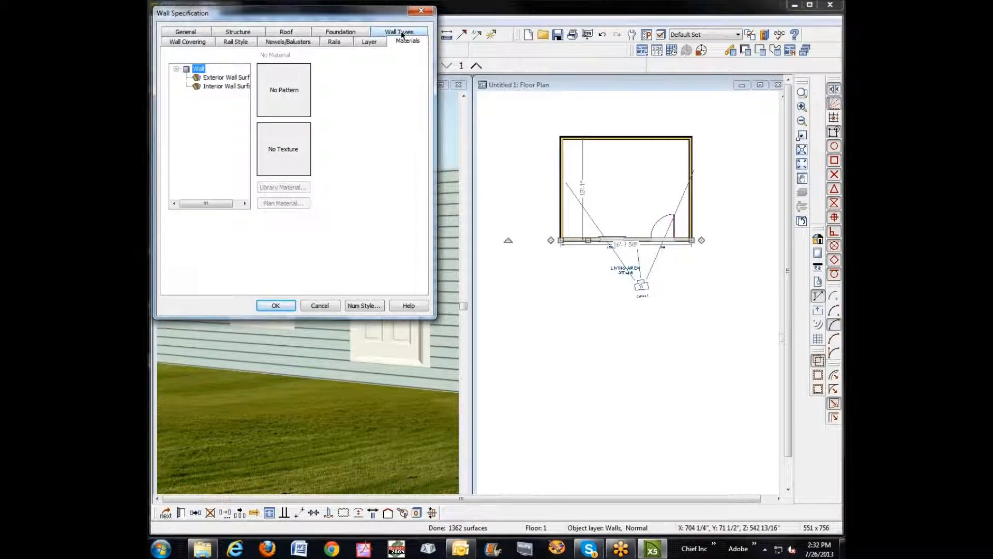
left_click(226, 78)
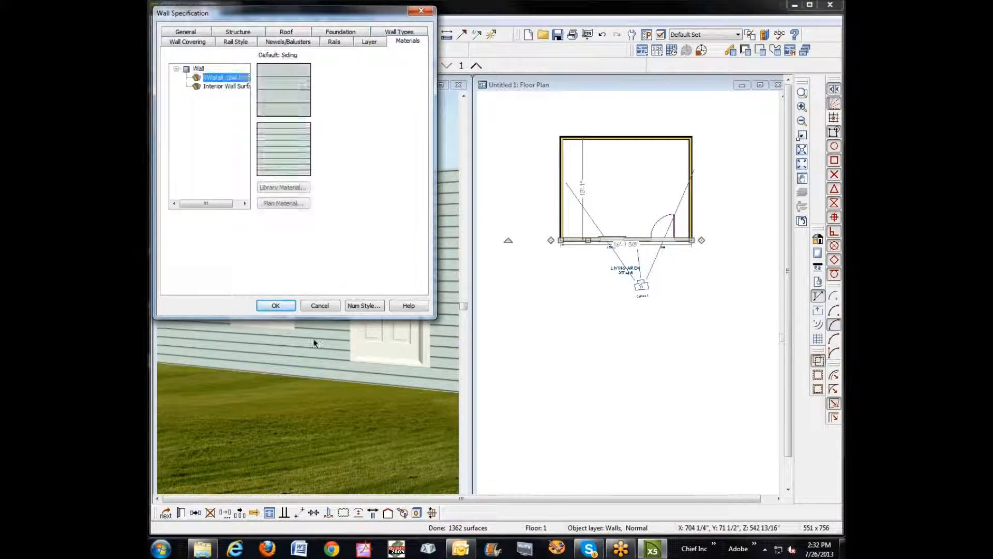
left_click(282, 204)
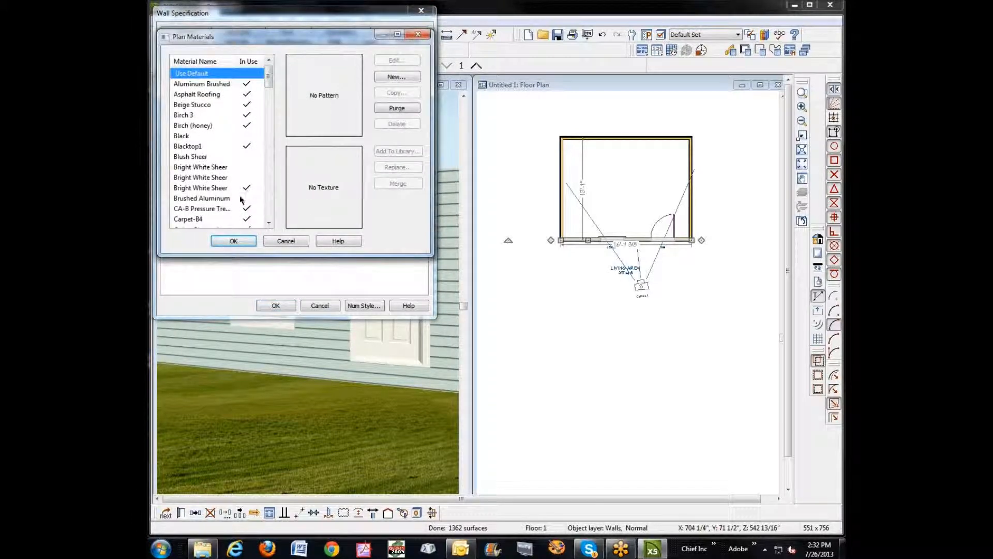
left_click(184, 136)
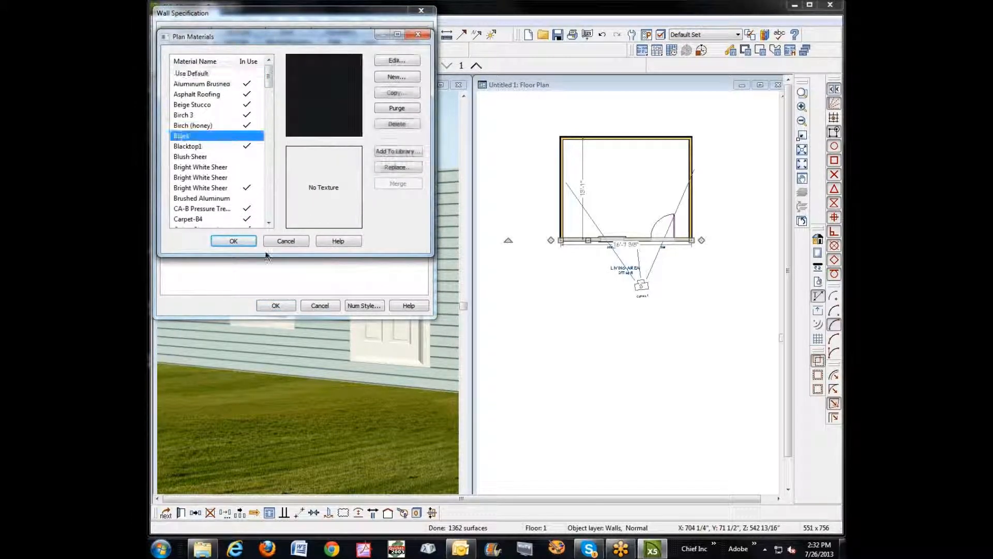
left_click(238, 242)
left_click(277, 306)
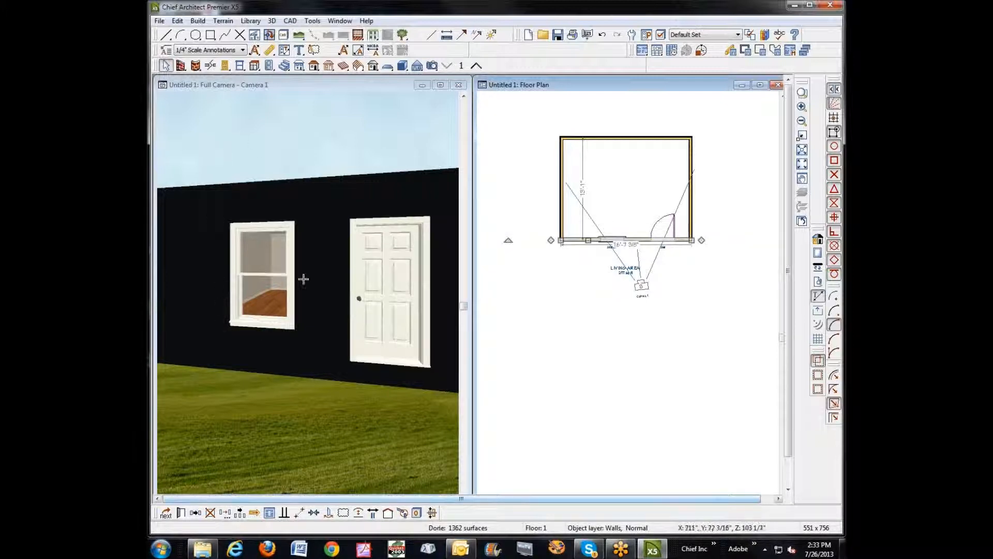
Close the full camera view and create a perspective full overview turned towards the front wall
left_click(327, 375)
scroll(342, 377, "down", 5)
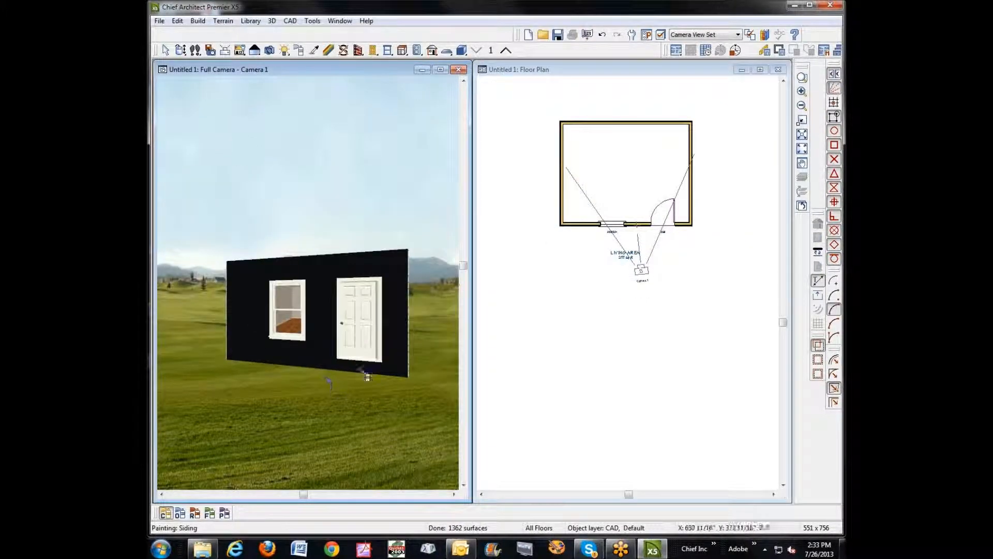
left_click(181, 50)
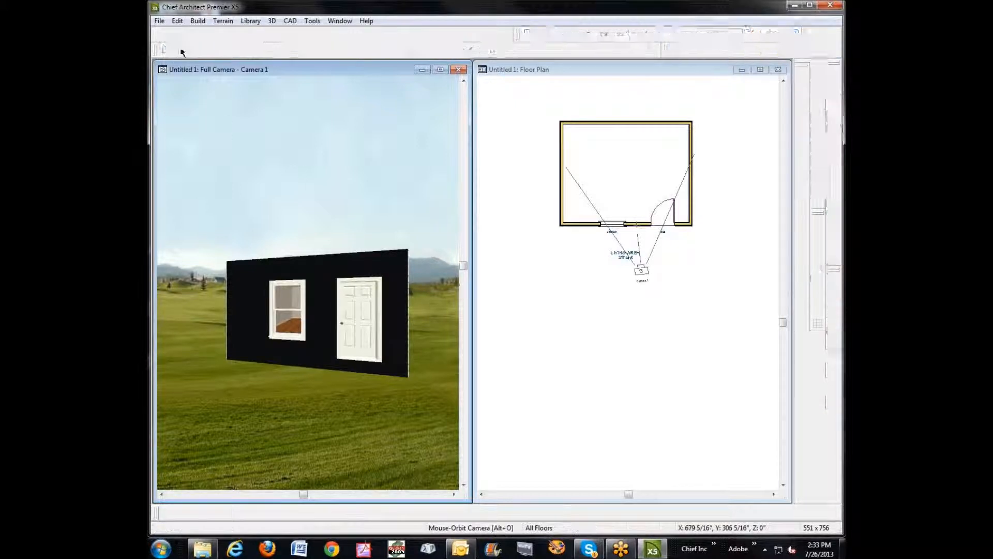
left_click_drag(310, 234, 218, 301)
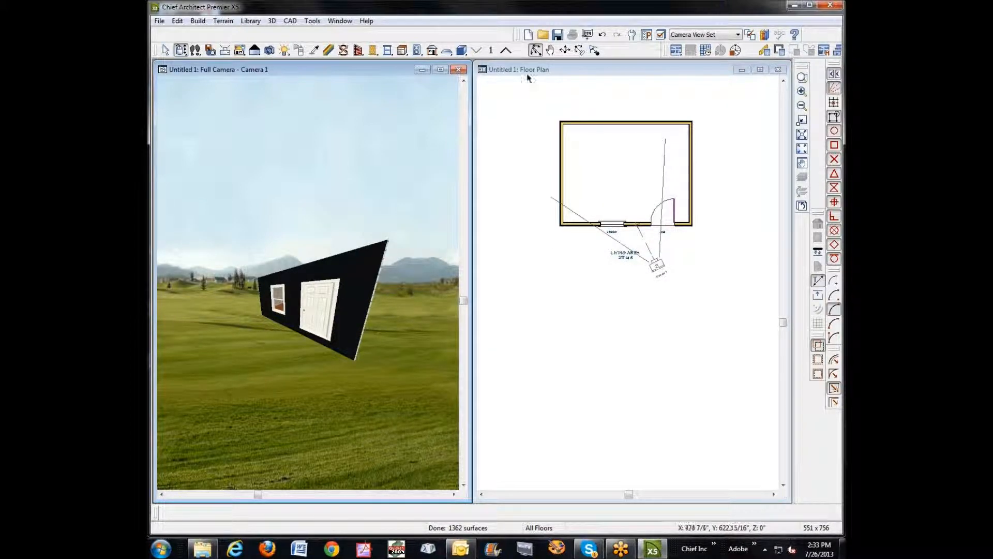
left_click(464, 70)
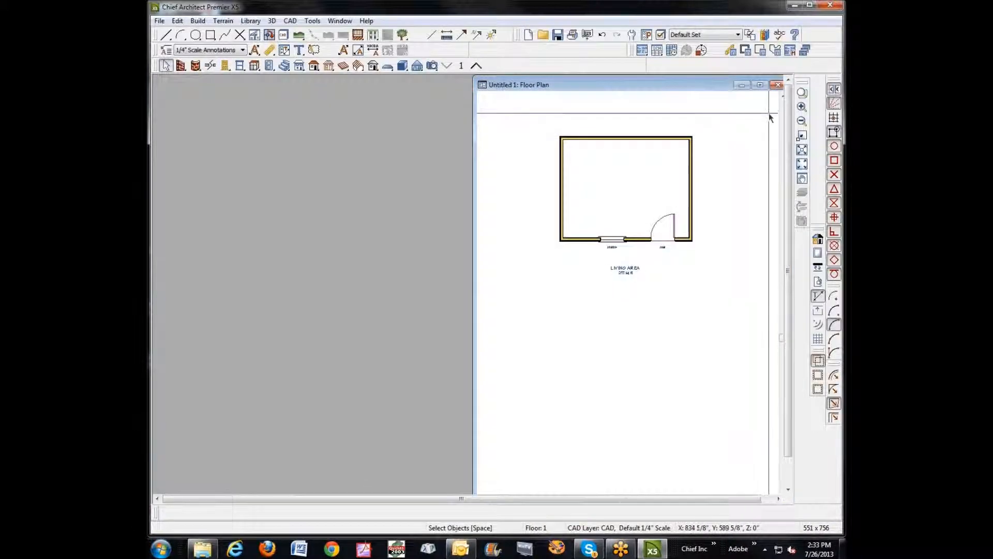
left_click(432, 65)
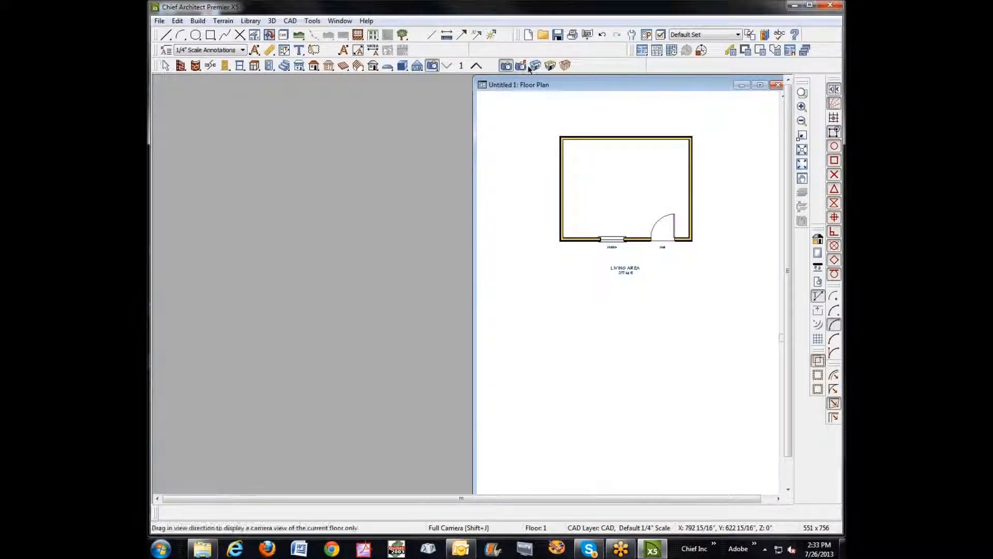
left_click(544, 67)
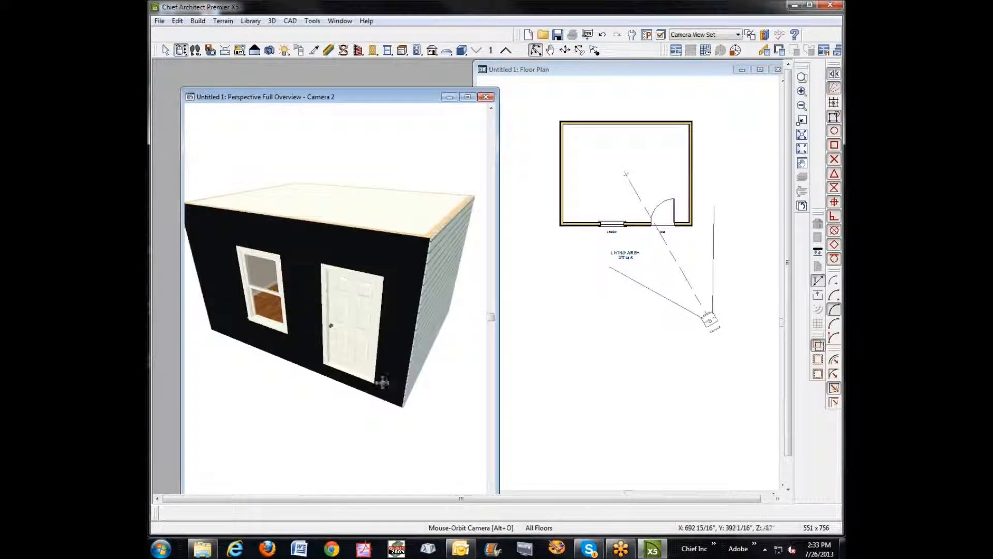
left_click_drag(414, 330, 450, 329)
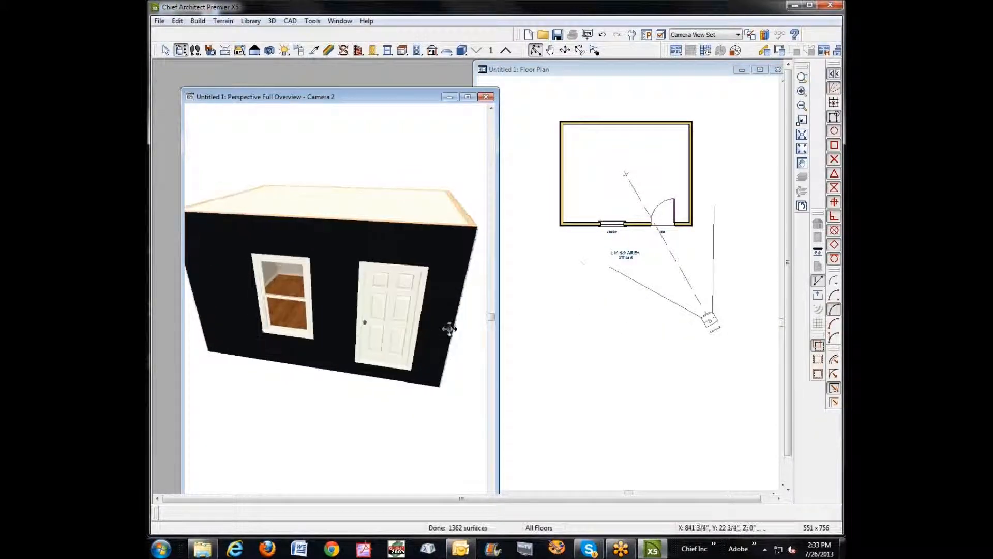
Reset the front wall's exterior surface material to Use Default in its wall specification
left_click(581, 228)
right_click(568, 240)
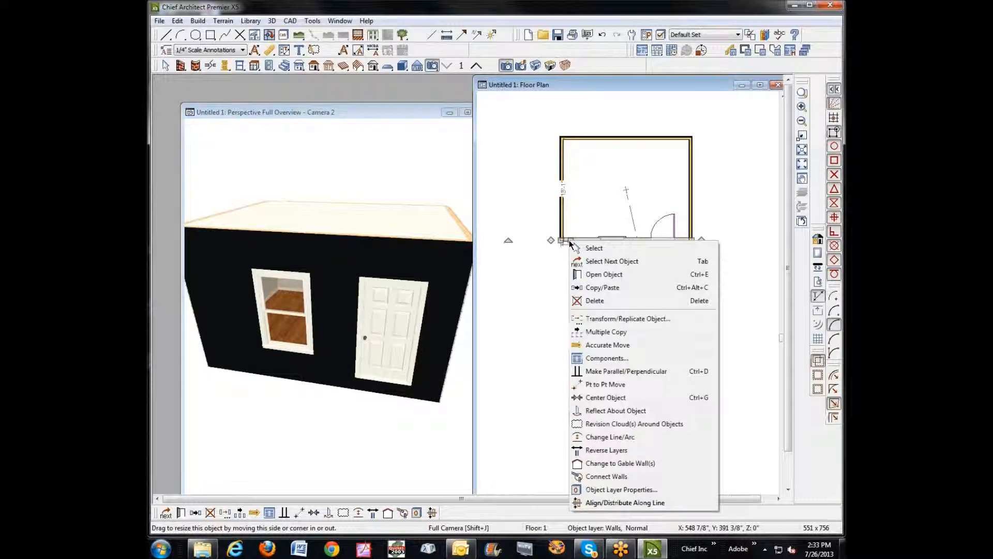
left_click(601, 274)
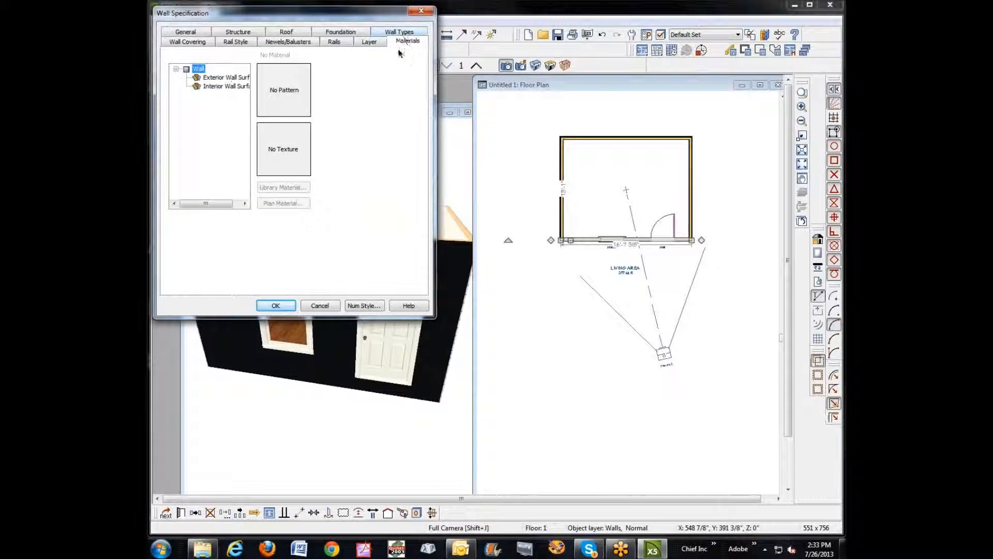
left_click(226, 78)
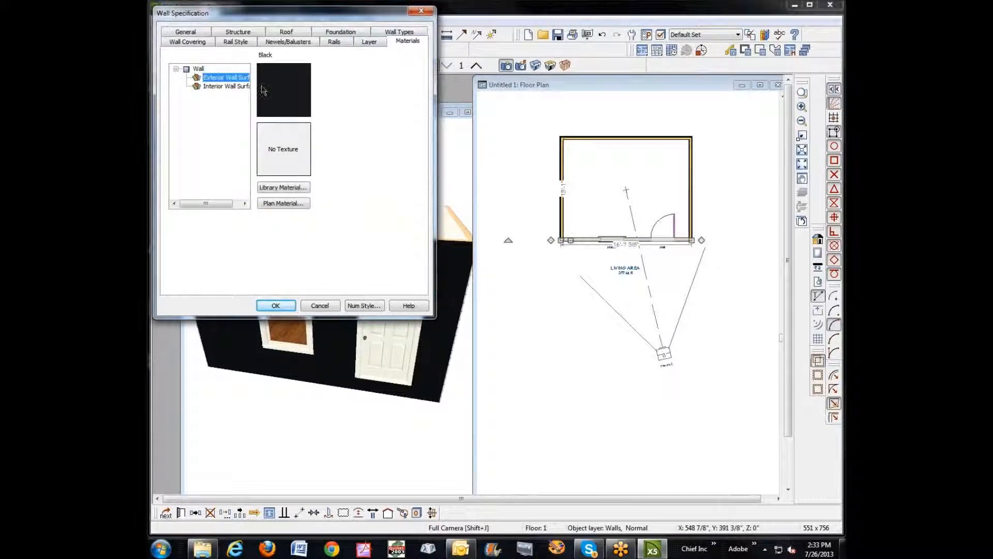
left_click(275, 204)
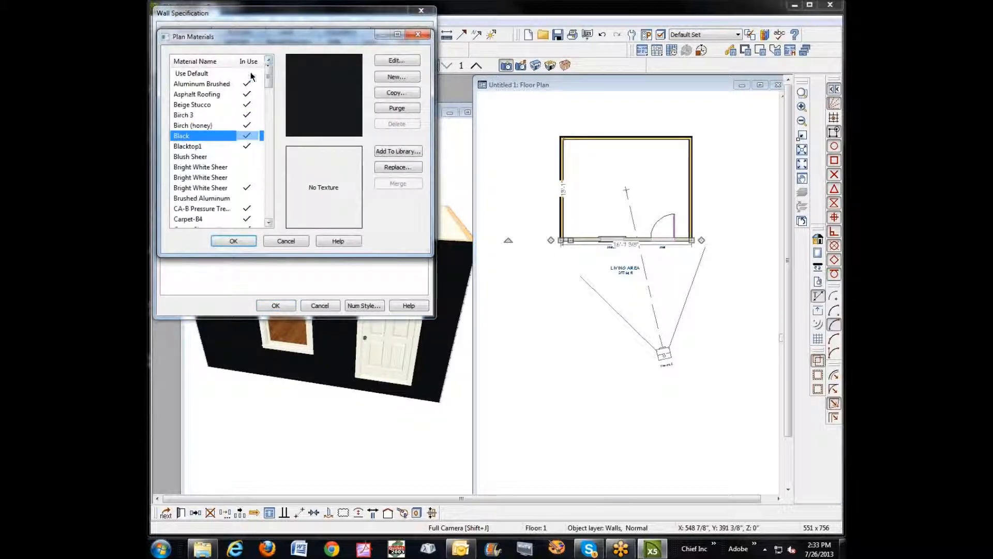
left_click(194, 73)
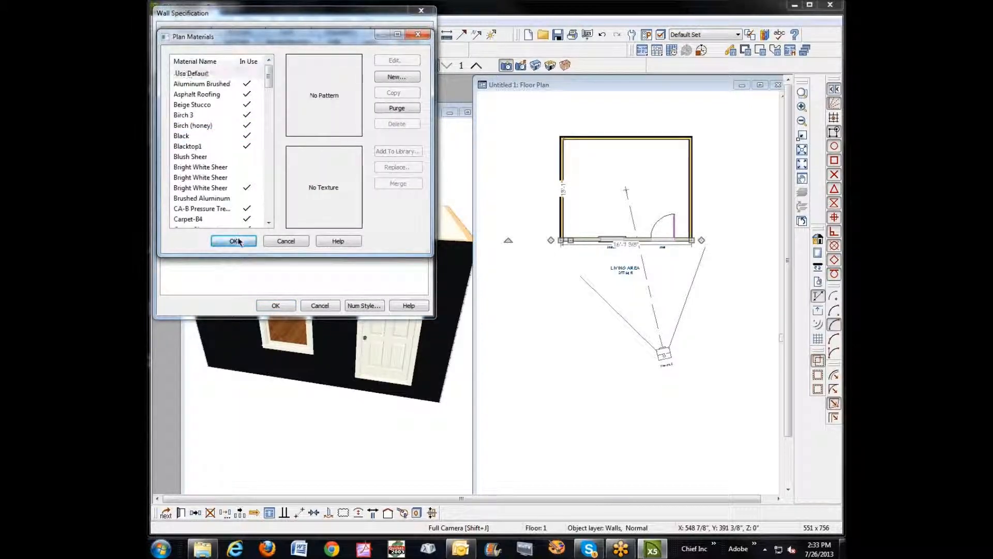
left_click(233, 241)
left_click(276, 305)
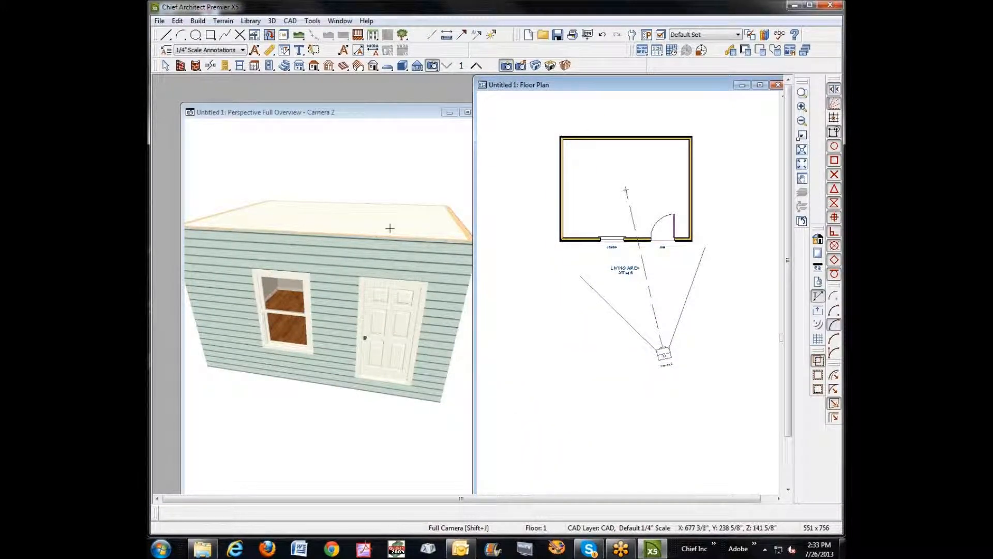
Switch to selecting objects and zoom the floor plan in on the building's walls
left_click(165, 66)
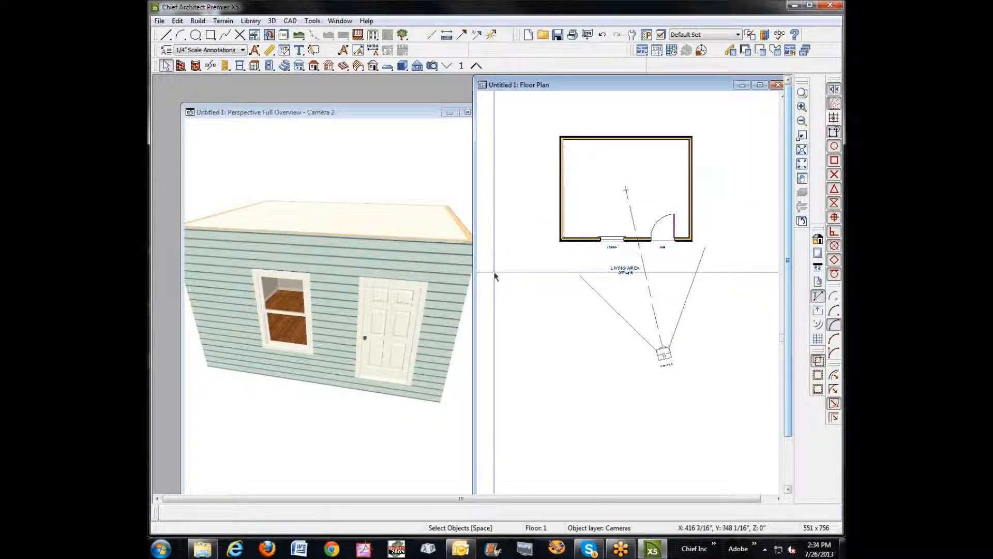
left_click(803, 92)
left_click_drag(552, 217, 715, 260)
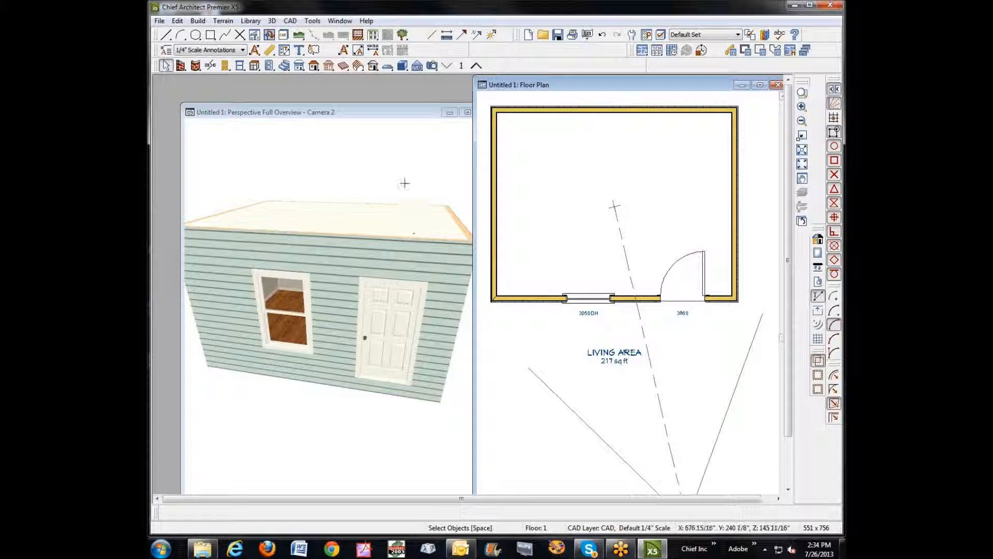
Break the front wall at both edges of the window, placing the window again between the two breaks
left_click(211, 66)
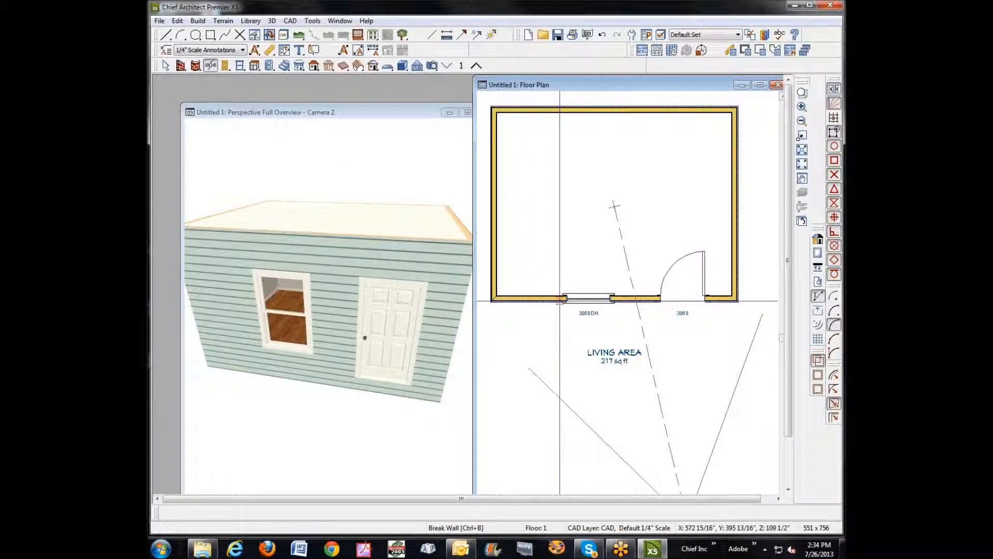
left_click(566, 298)
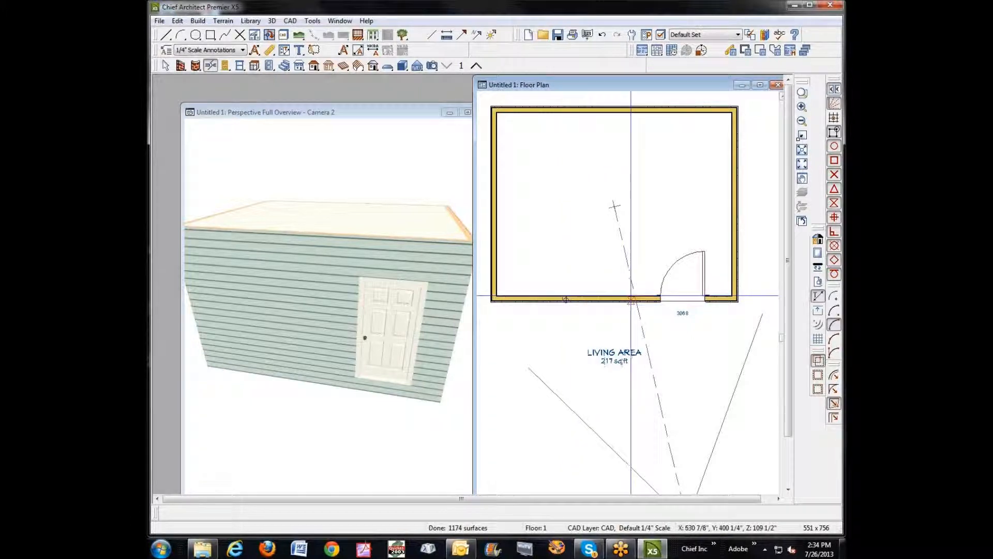
left_click(239, 66)
left_click(571, 295)
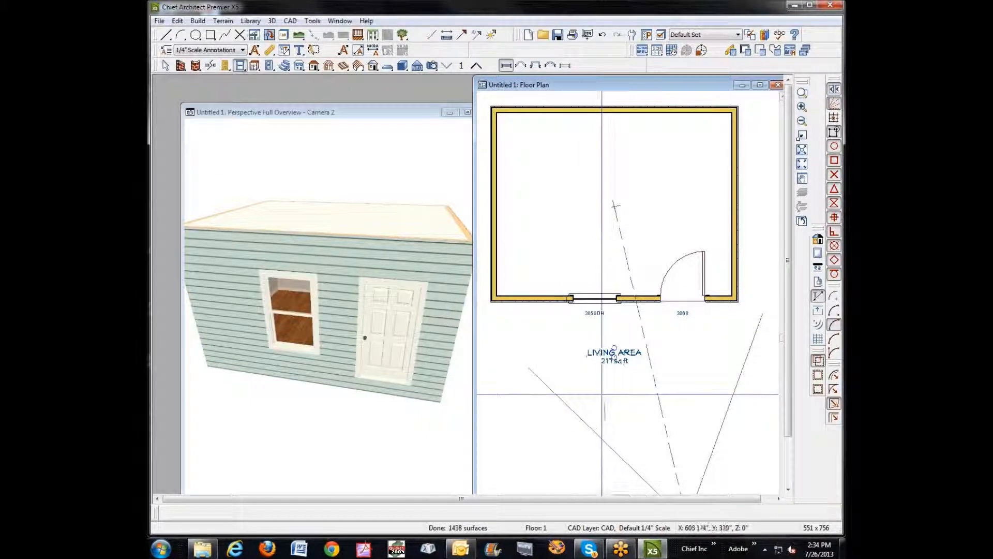
left_click(210, 65)
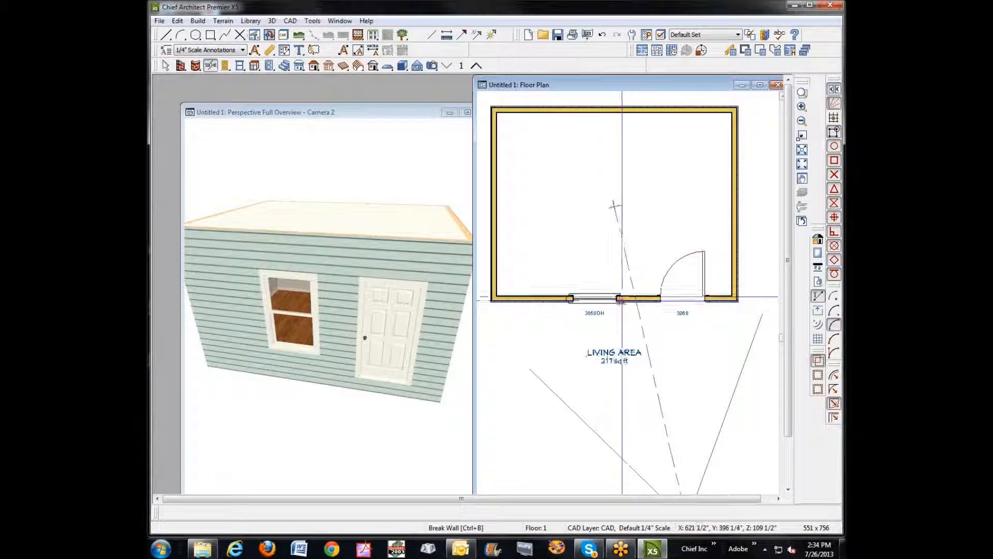
left_click(621, 298)
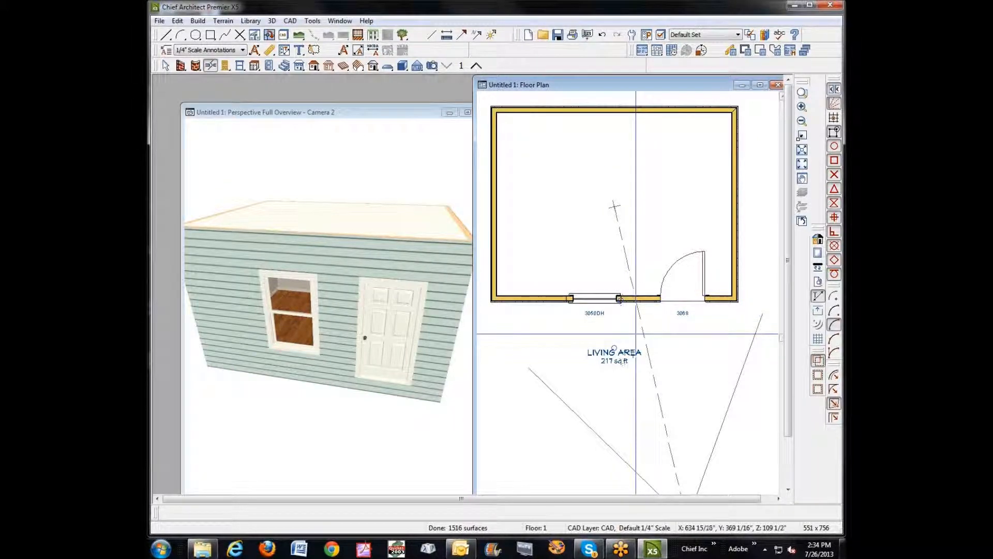
key("space")
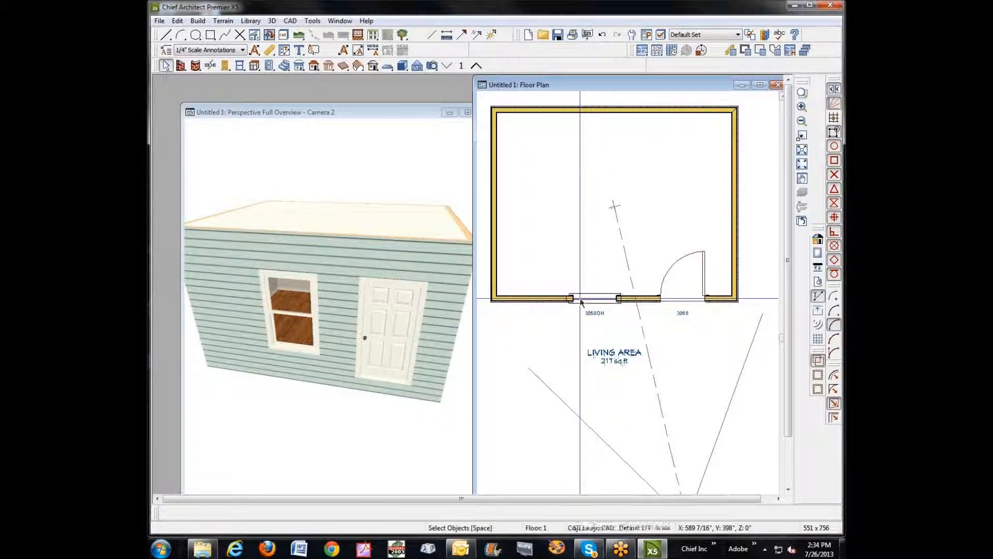
Assign a red brick plan material to the exterior surface of the short front wall segment around the window
left_click(580, 305)
key("Tab")
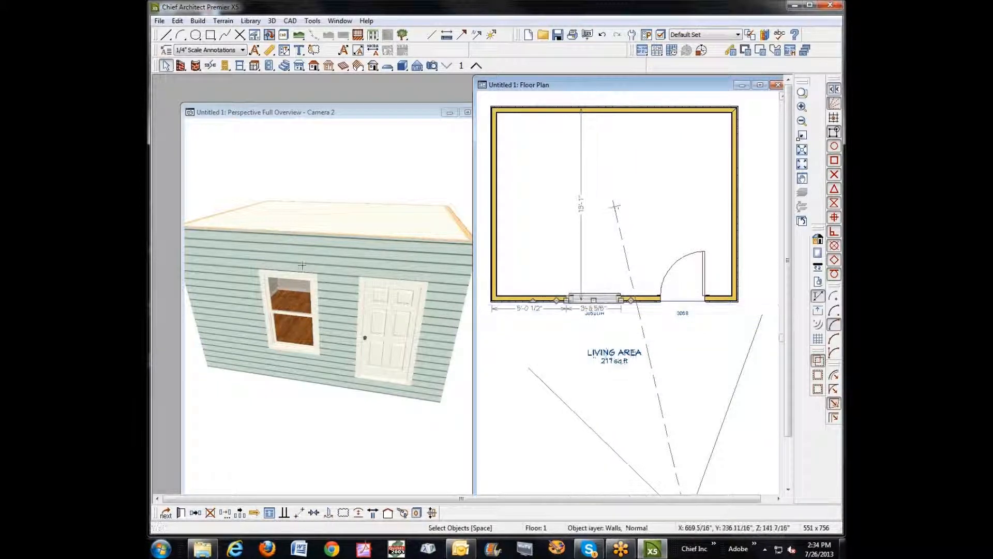
left_click(180, 512)
left_click(233, 77)
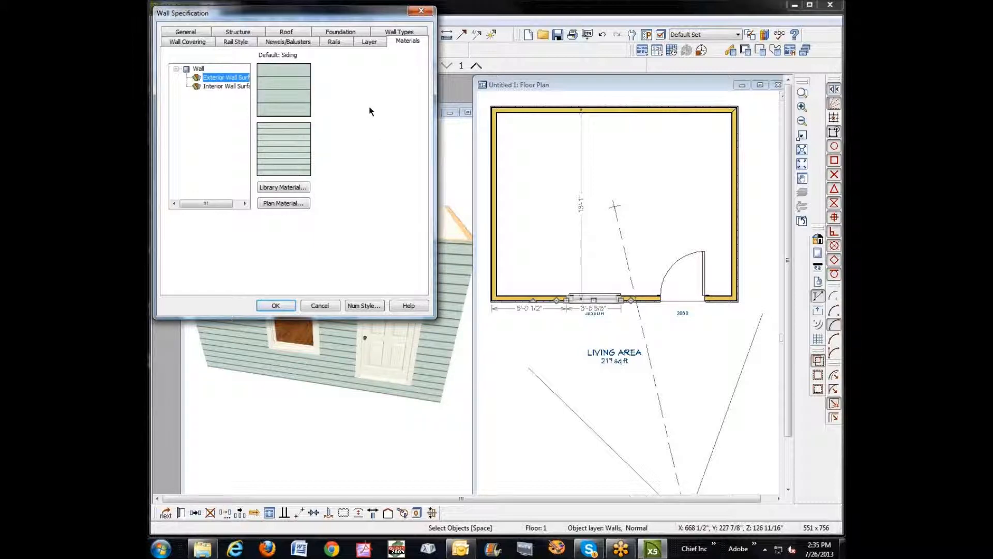
left_click(284, 202)
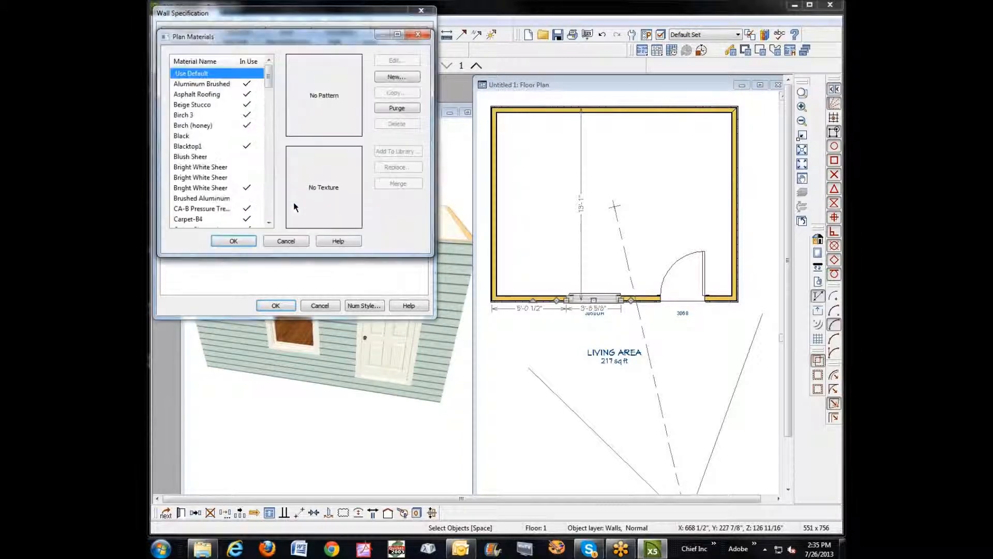
left_click(233, 240)
left_click(277, 306)
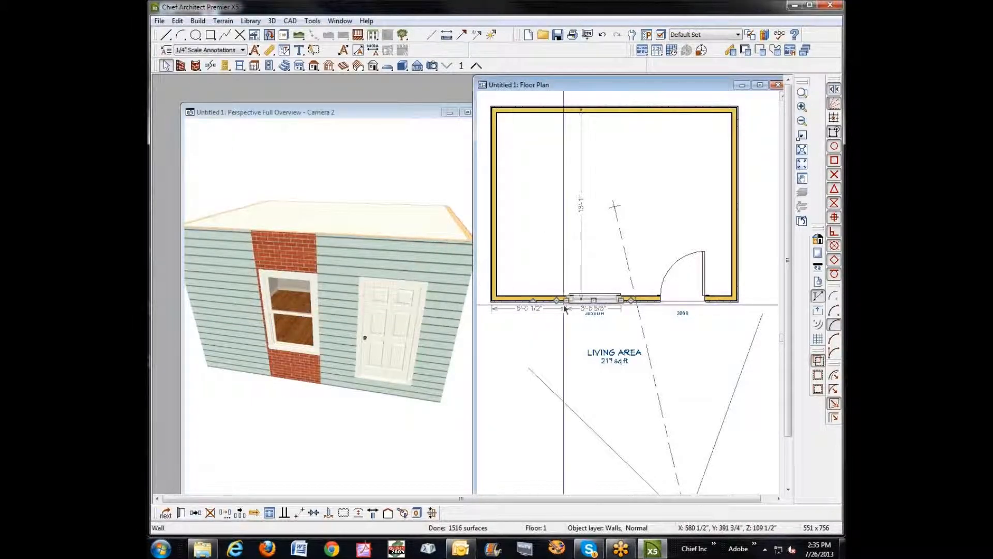
Examine the window and its brick wall segment in the floor plan and the perspective overview
left_click(605, 305)
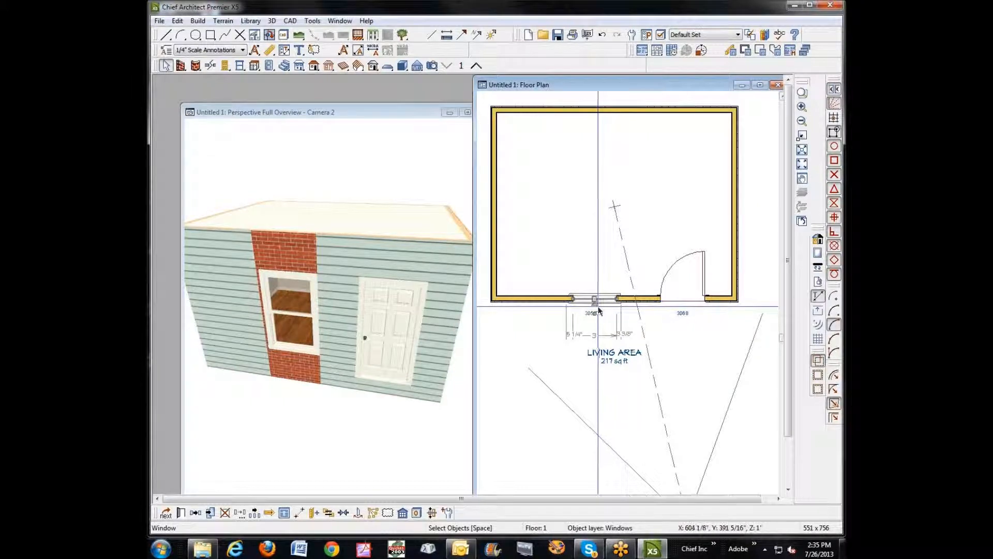
left_click(596, 304)
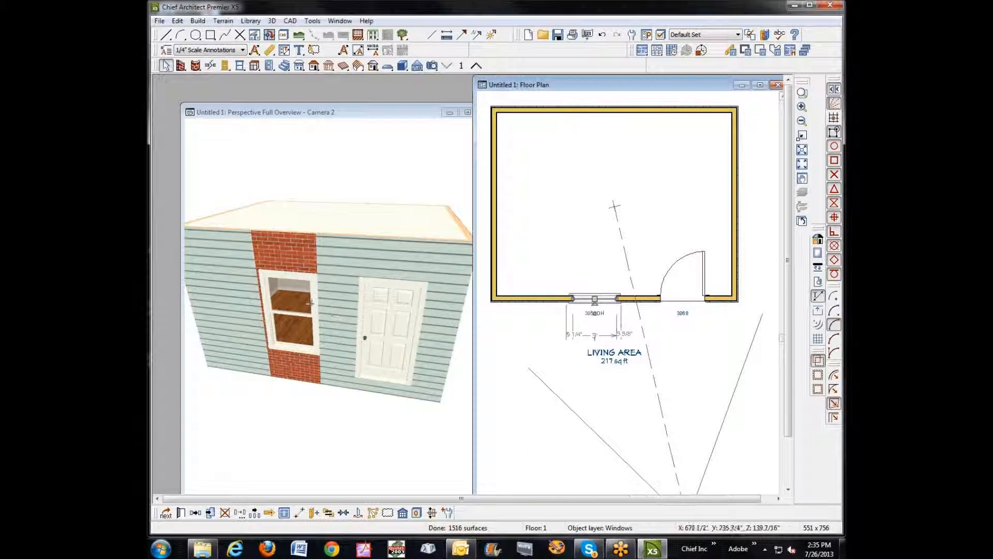
left_click(299, 328)
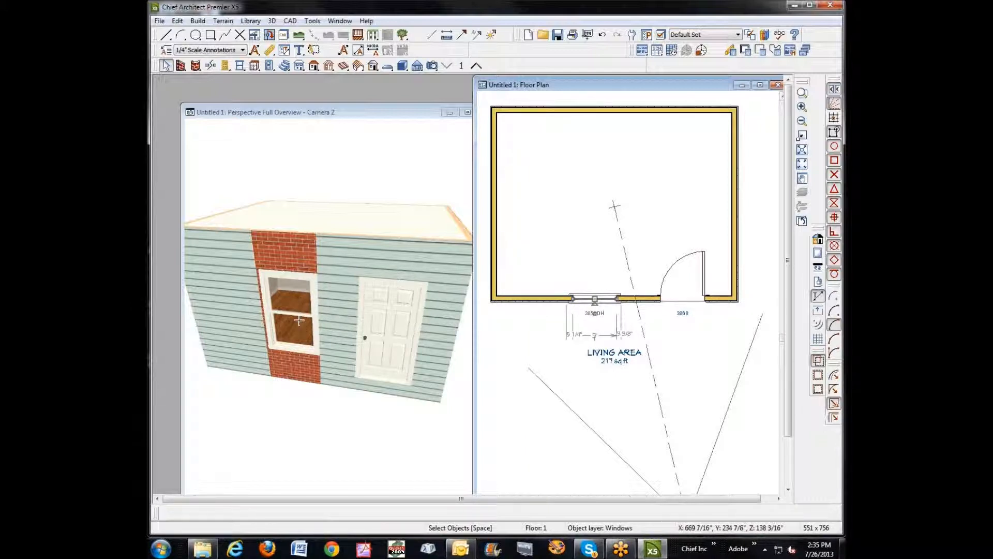
left_click(296, 313)
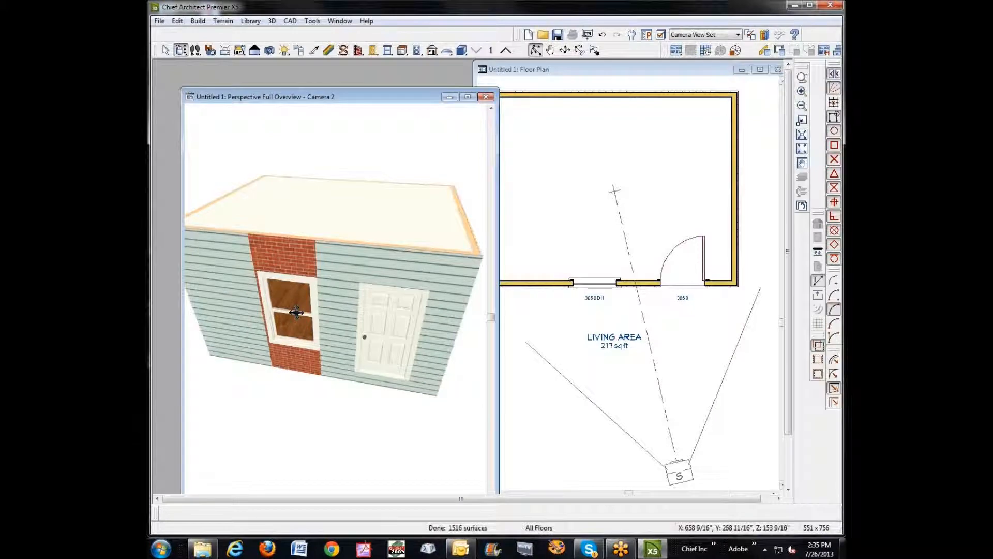
left_click_drag(291, 313, 285, 317)
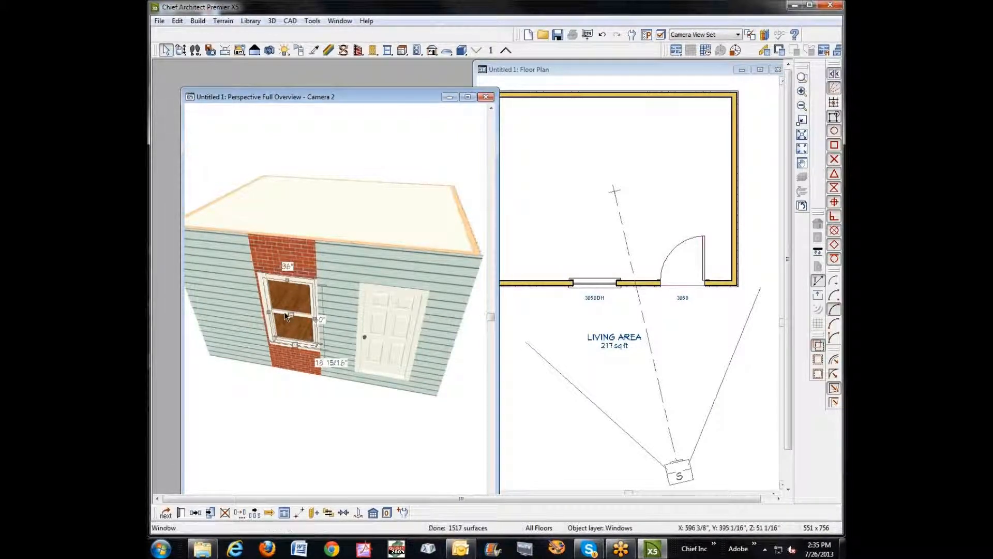
key("Escape")
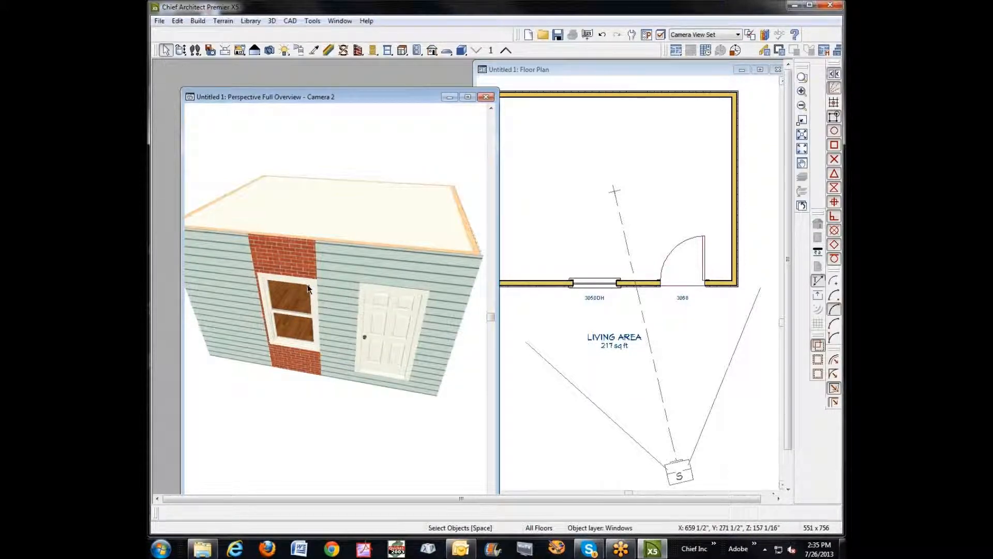
Delete the window and the brick wall segment that held it from the front wall in the floor plan
left_click(589, 284)
key("Delete")
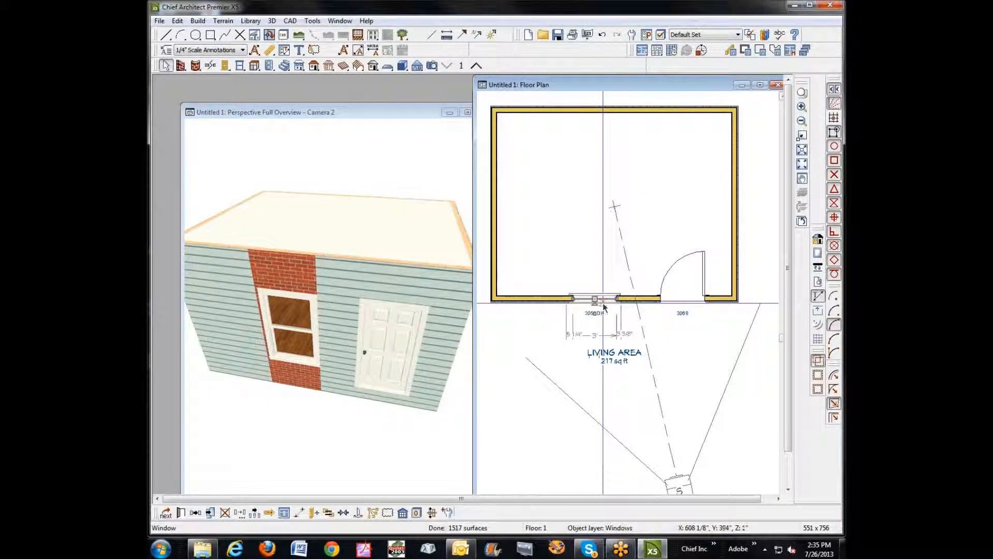
left_click(596, 300)
key("Delete")
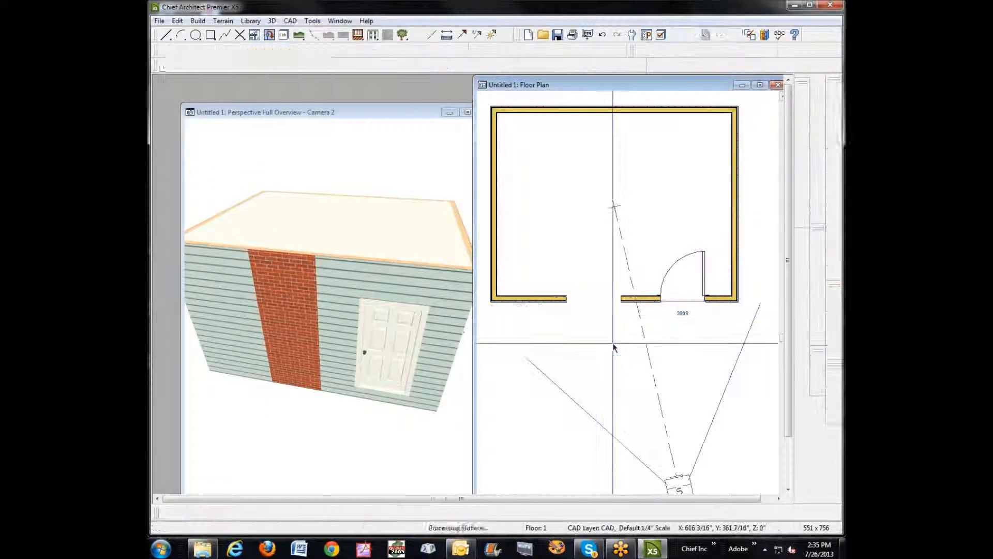
Extend the front wall segment with the door to close the gap and place a window beside the door
left_click(650, 301)
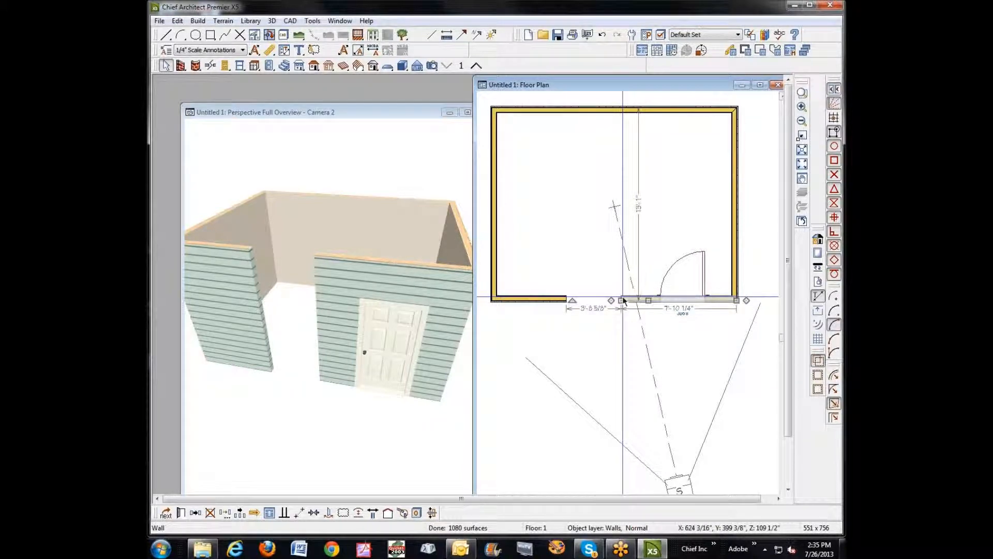
left_click_drag(620, 303, 490, 303)
left_click(623, 318)
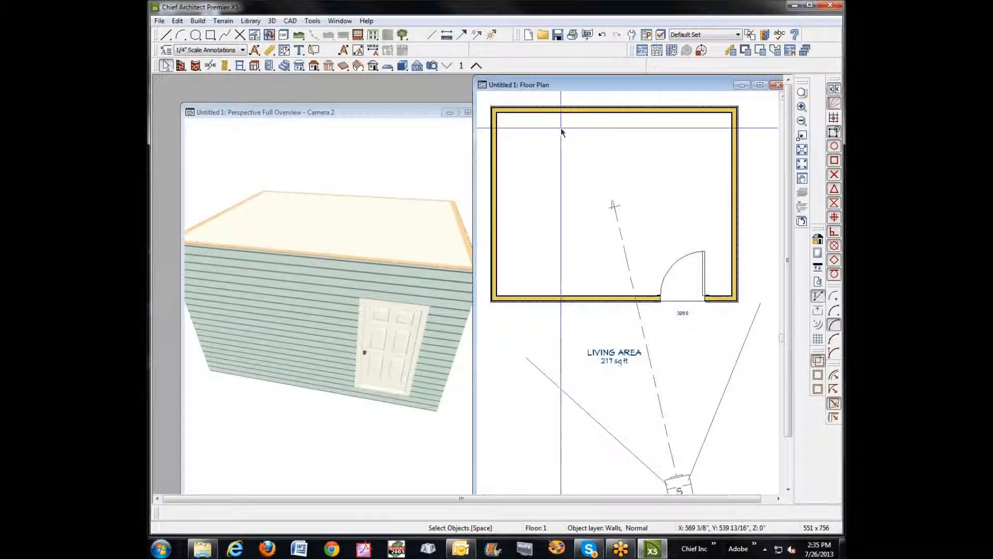
left_click(240, 65)
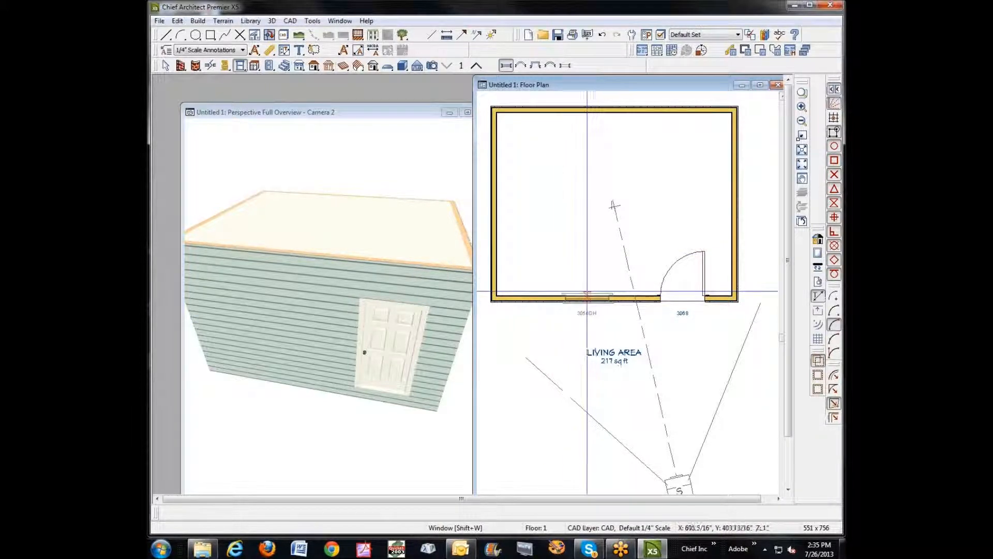
left_click(587, 294)
key("space")
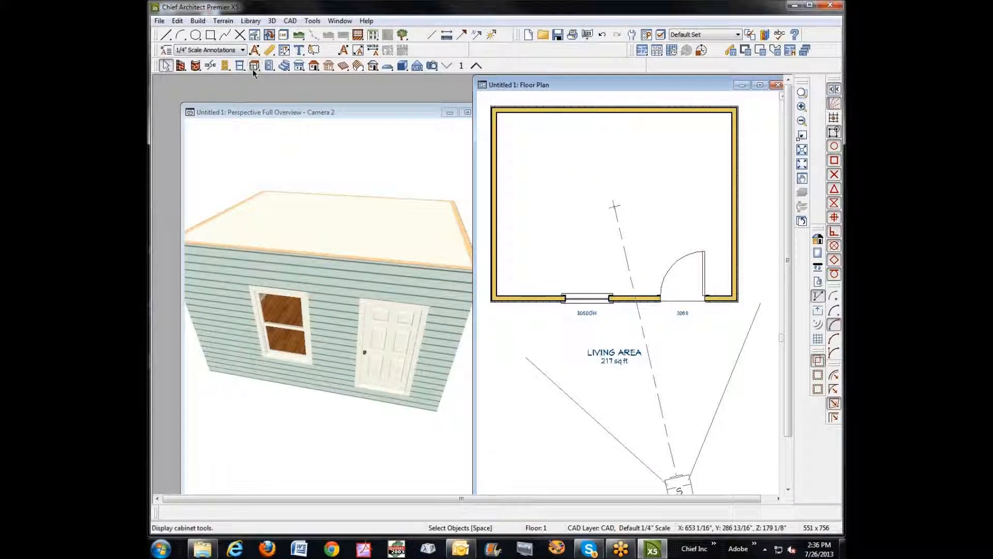
Turn the perspective overview to face the front wall and place a soffit on it above the window
left_click_drag(405, 113, 382, 89)
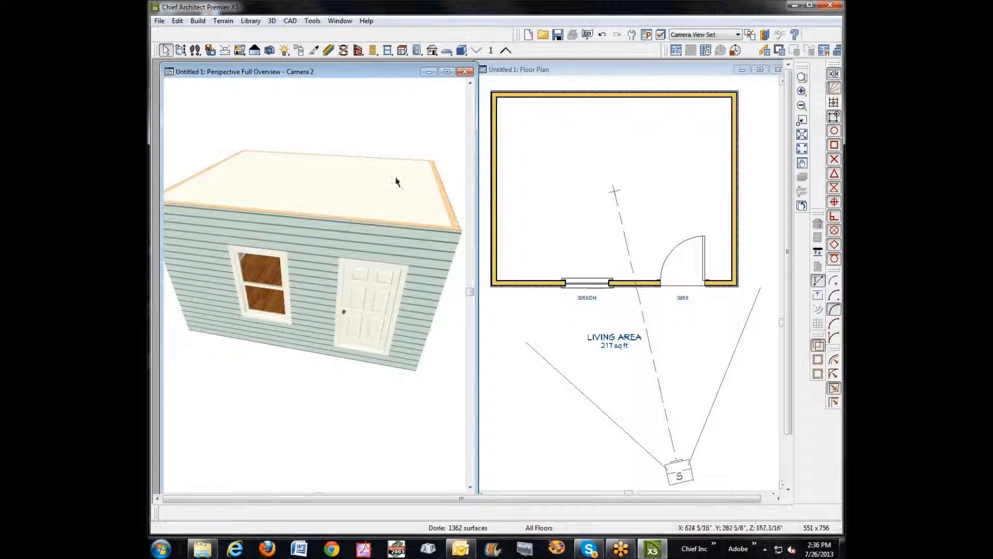
left_click(179, 50)
left_click_drag(266, 237, 306, 182)
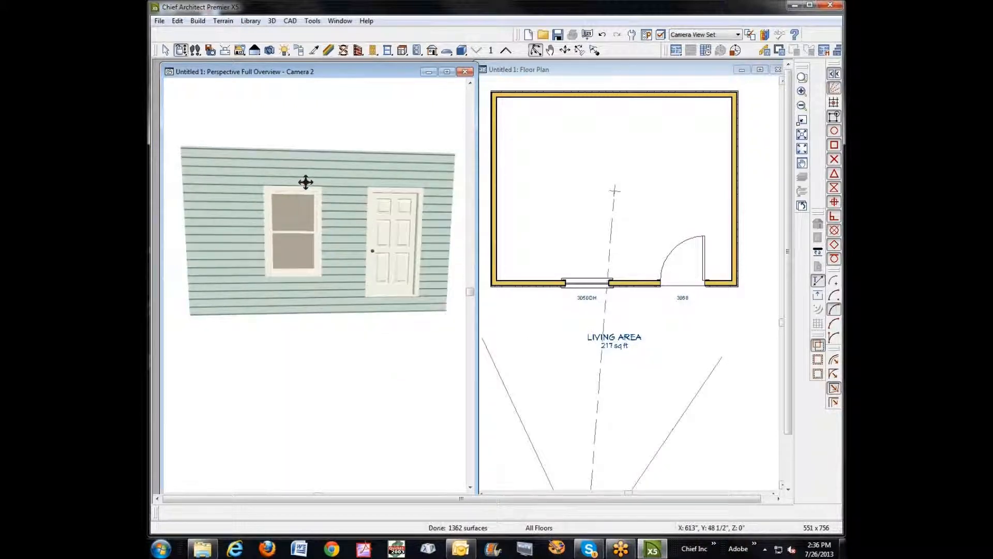
left_click(802, 77)
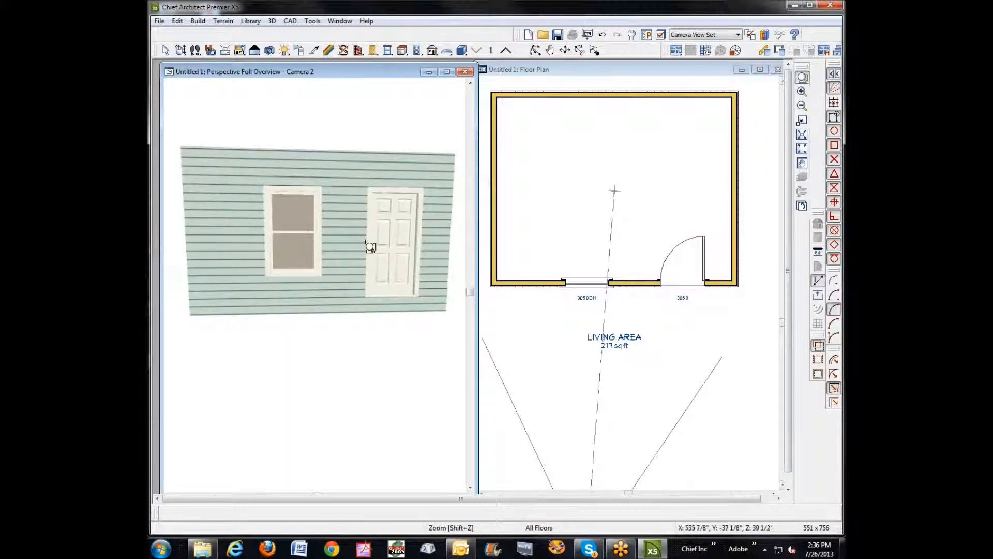
left_click_drag(217, 145, 407, 331)
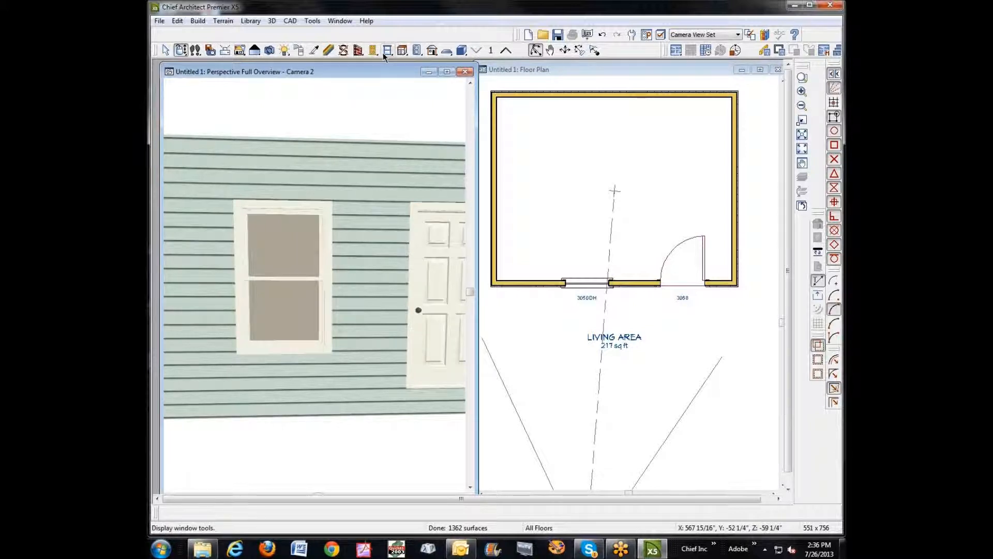
left_click(403, 50)
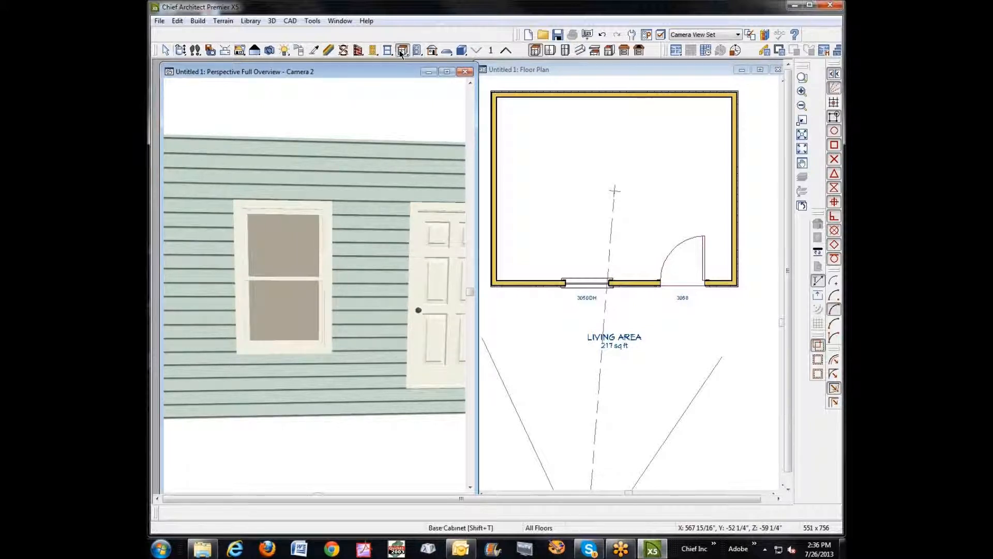
left_click(580, 50)
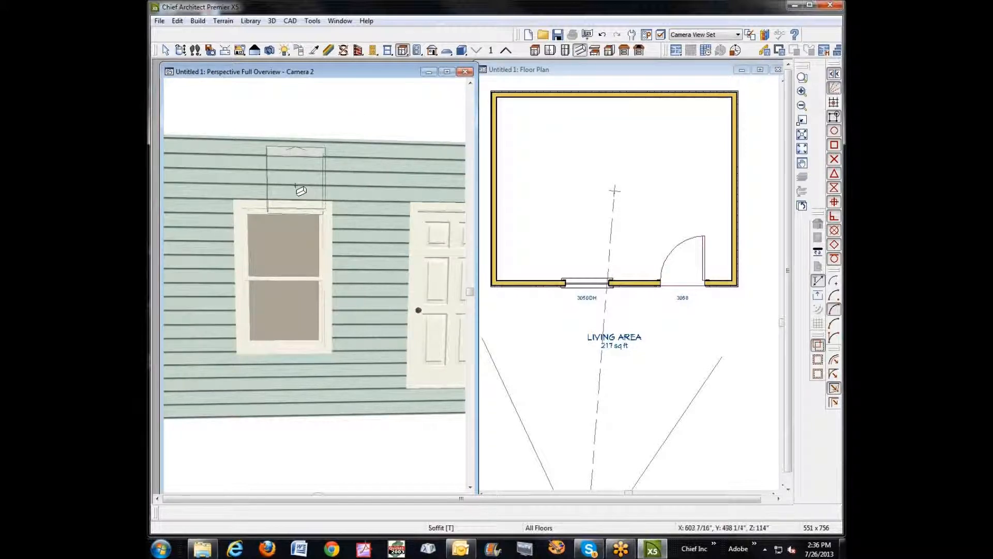
left_click(301, 191)
key("space")
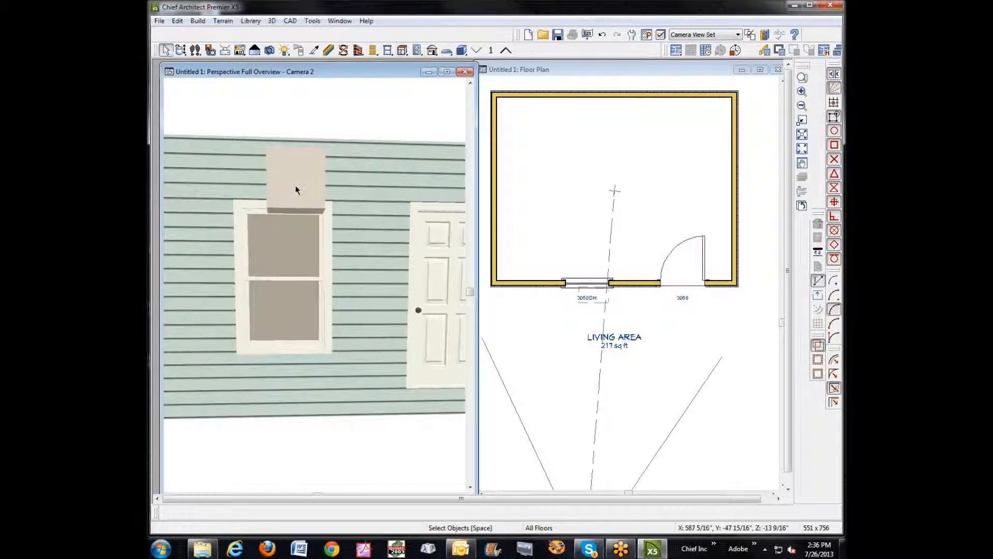
Open the specification of the soffit above the window and reduce its depth to make it thinner
right_click(296, 186)
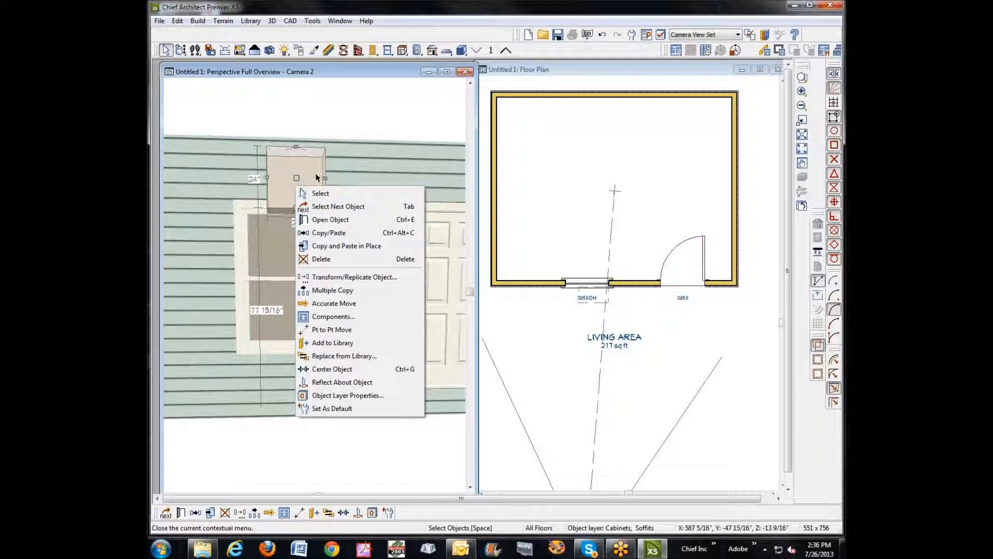
left_click(341, 220)
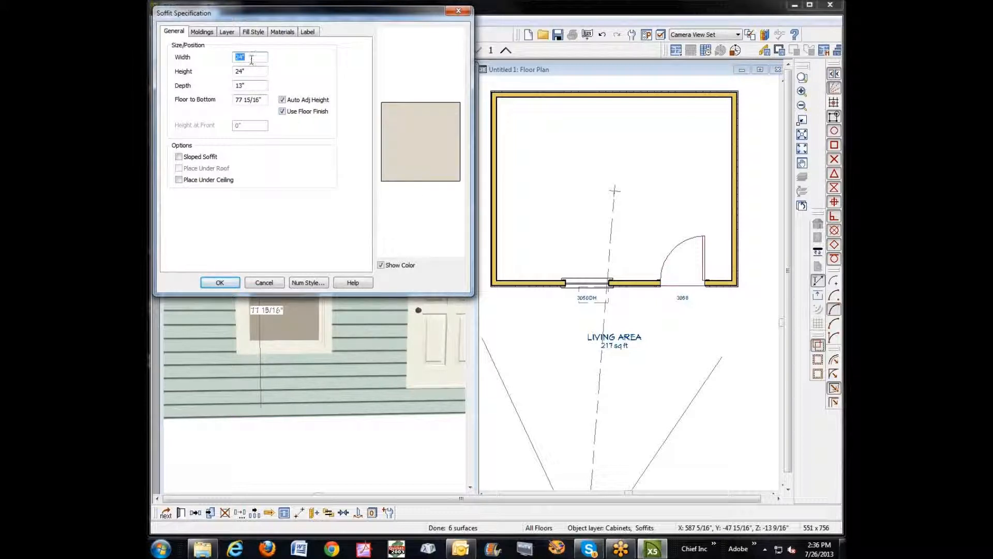
left_click_drag(250, 85, 156, 92)
key("Tab")
Assign the Red5 Brick plan material to the soffit above the window
left_click(283, 32)
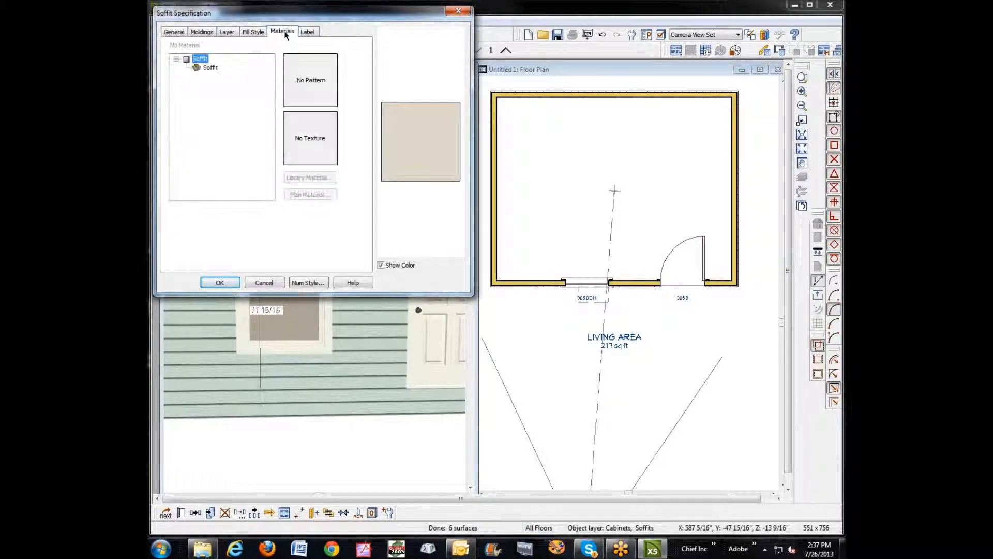
left_click(210, 68)
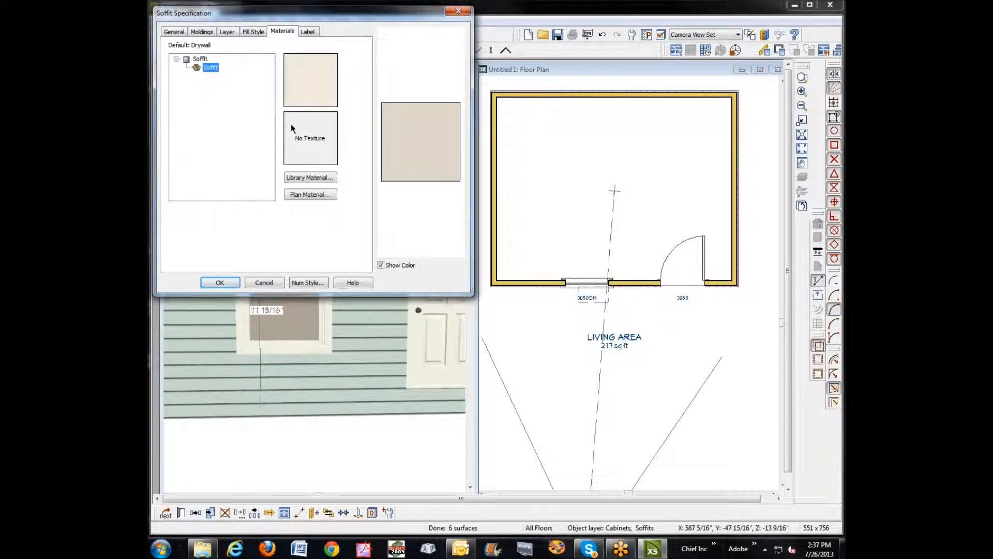
left_click(310, 195)
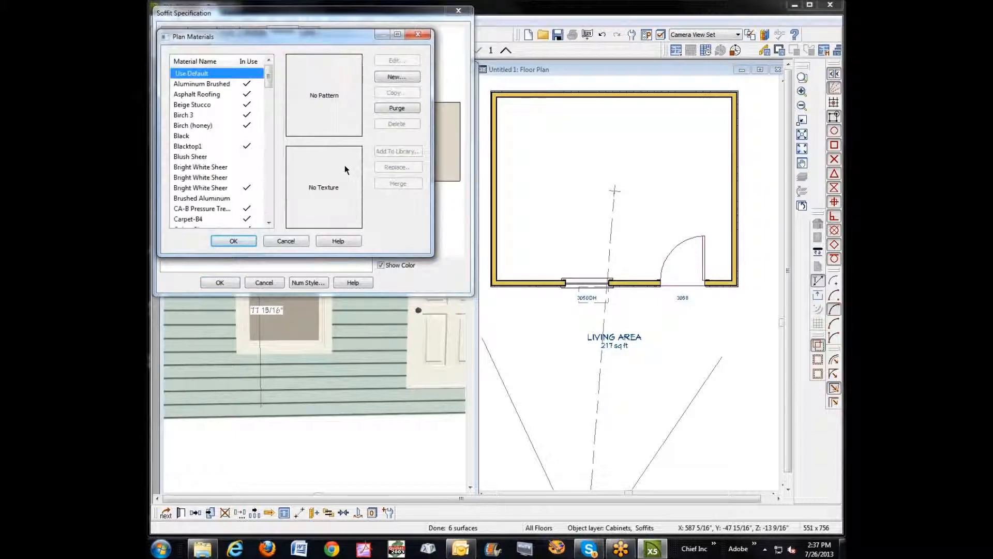
key("r")
left_click(234, 240)
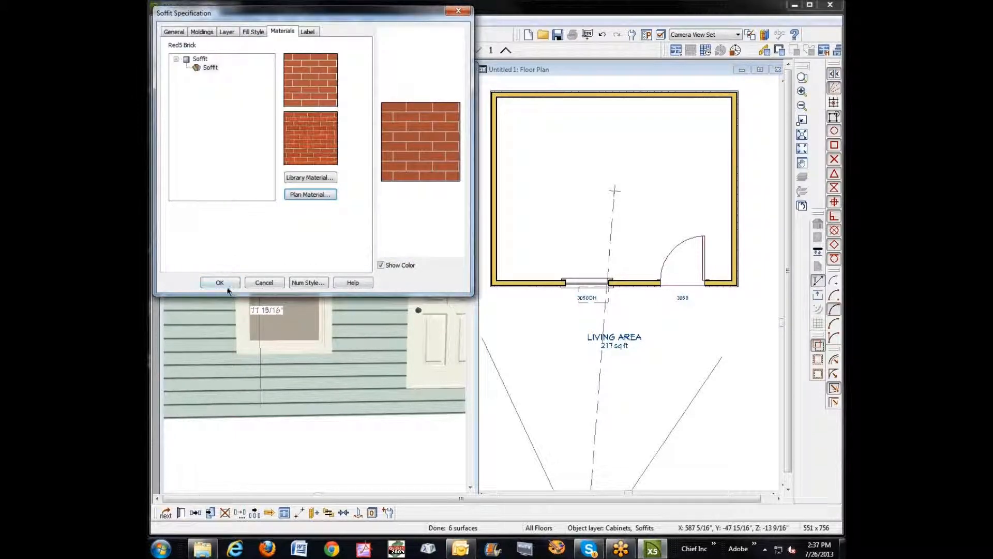
left_click(221, 282)
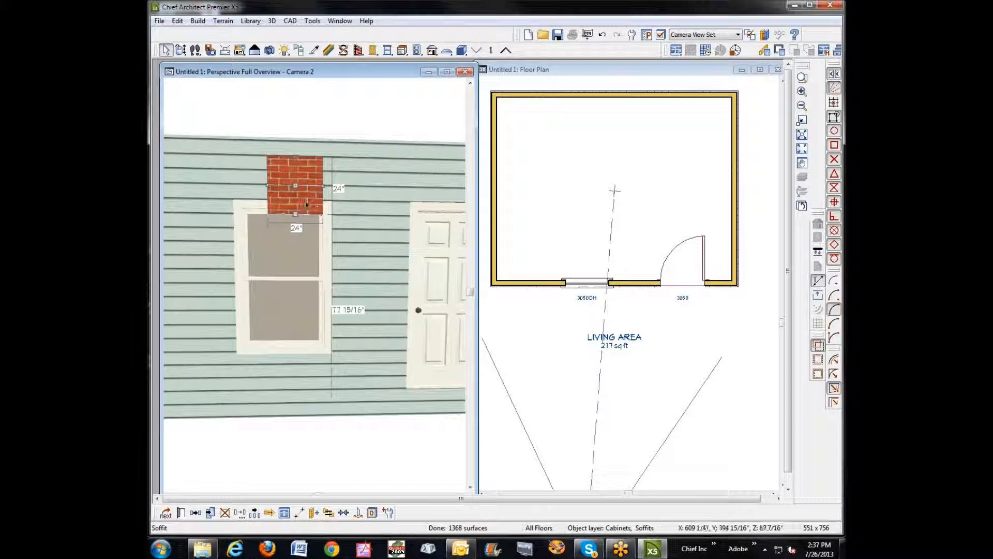
Fit the brick soffit above the window at about 44" wide and place a copy of it directly below the window
left_click_drag(296, 185, 232, 164)
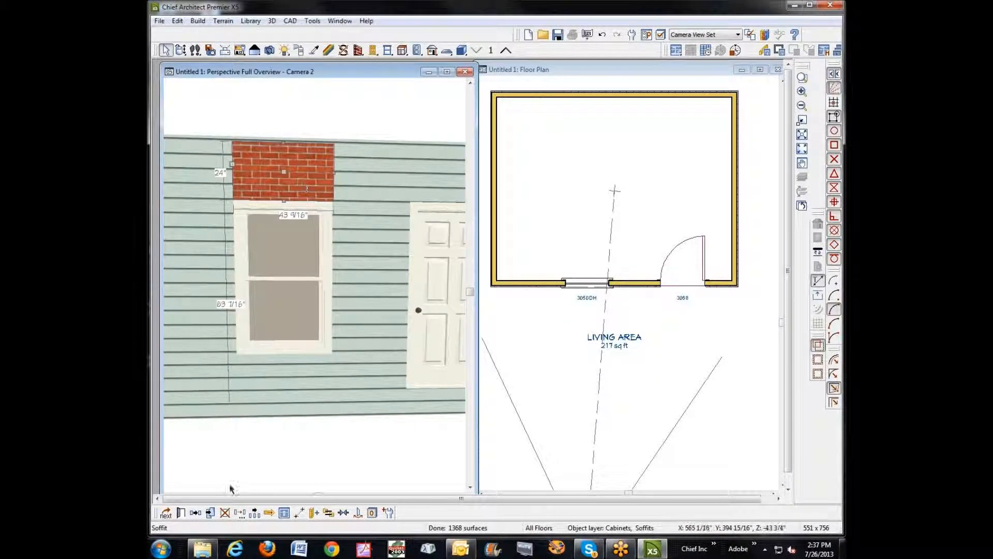
left_click(210, 512)
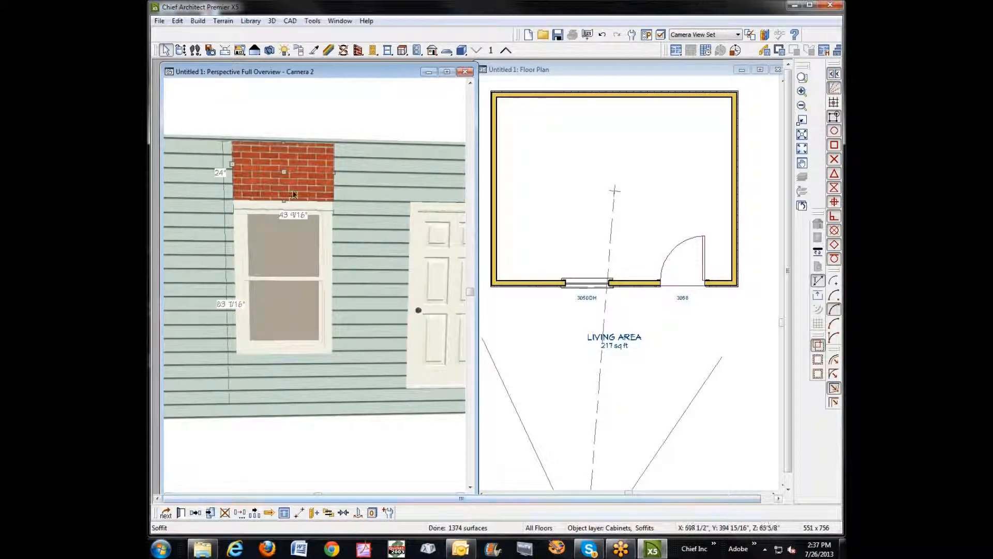
left_click_drag(282, 173, 276, 389)
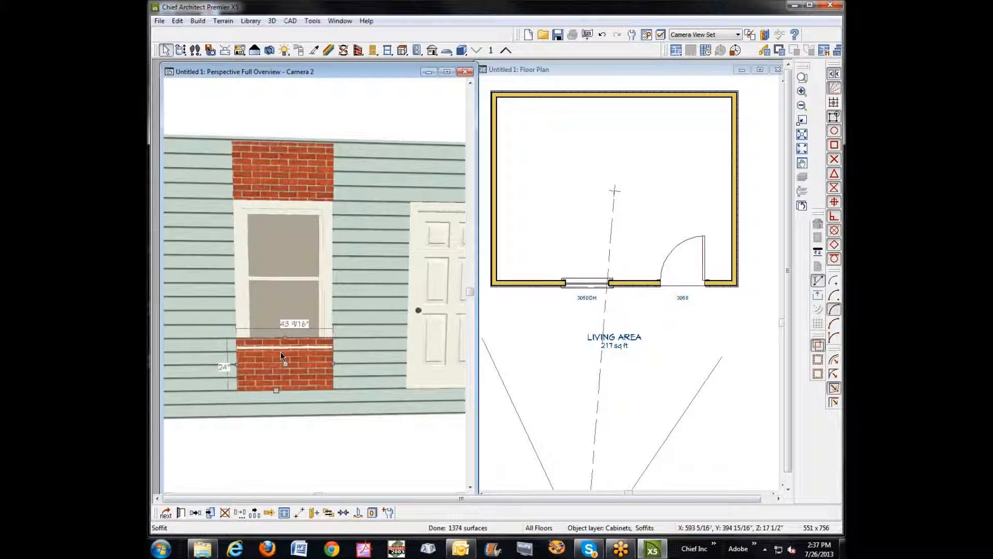
left_click_drag(285, 364, 286, 415)
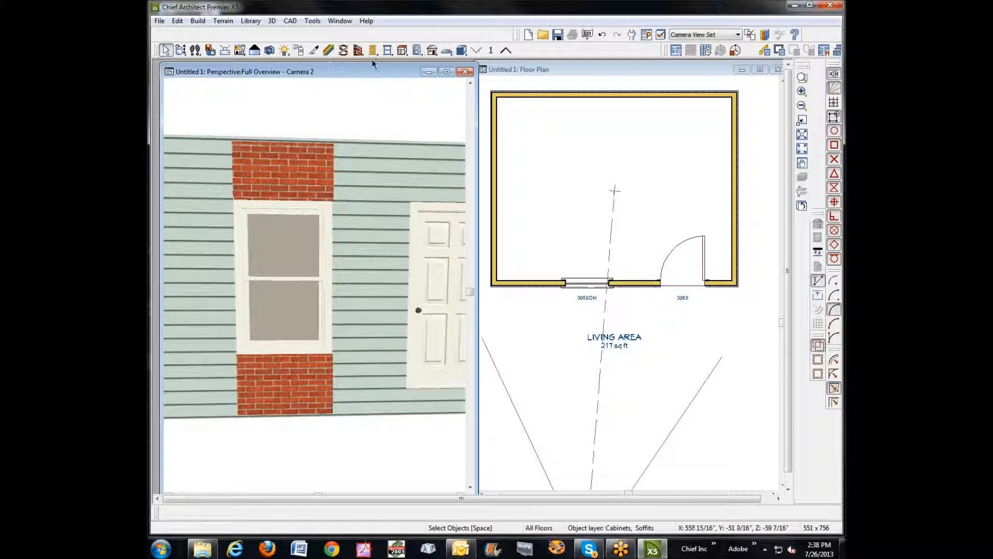
Place a wall cabinet on the front wall between the window and the door
left_click(404, 50)
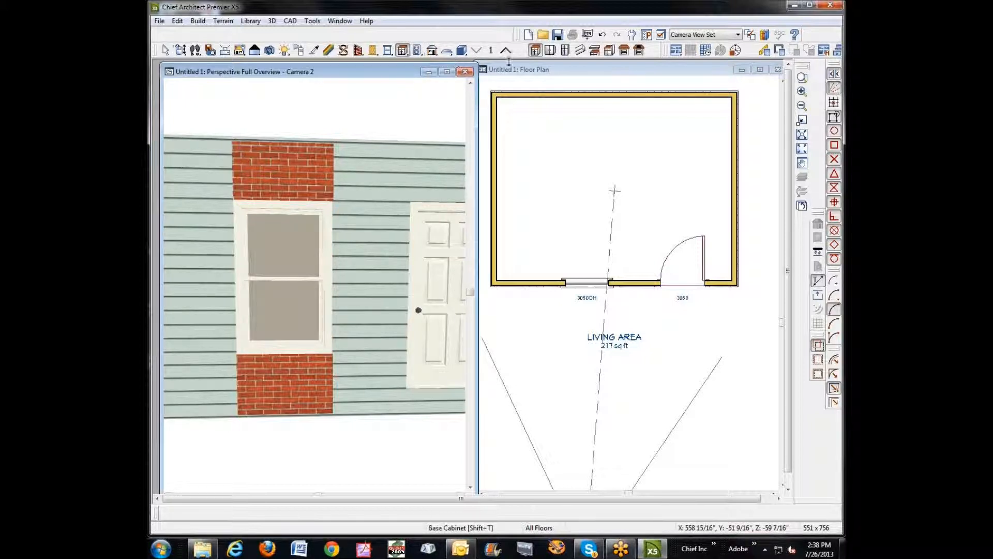
left_click(552, 50)
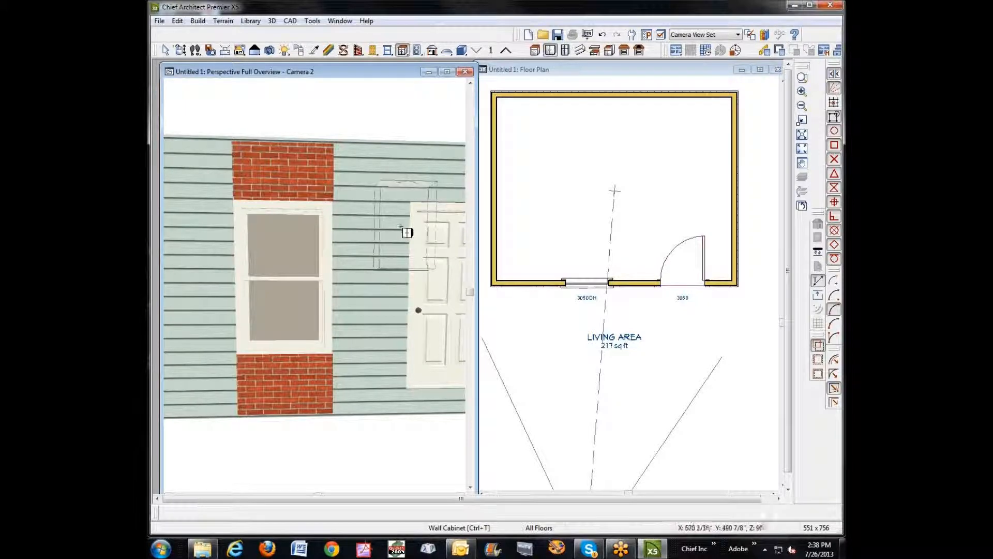
left_click(395, 249)
Change the wall cabinet's door to a blank area and delete the separation from its front
right_click(390, 242)
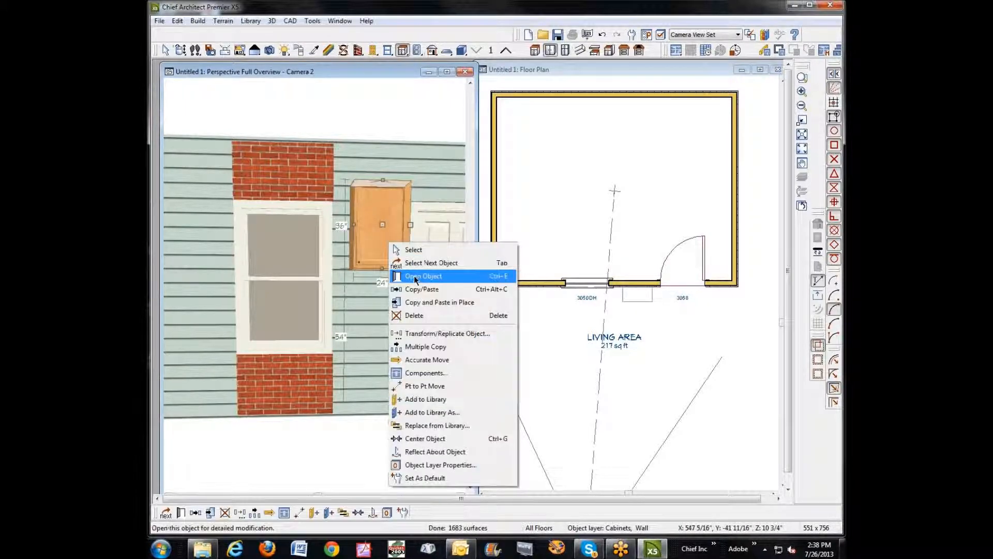
left_click(414, 267)
left_click(414, 187)
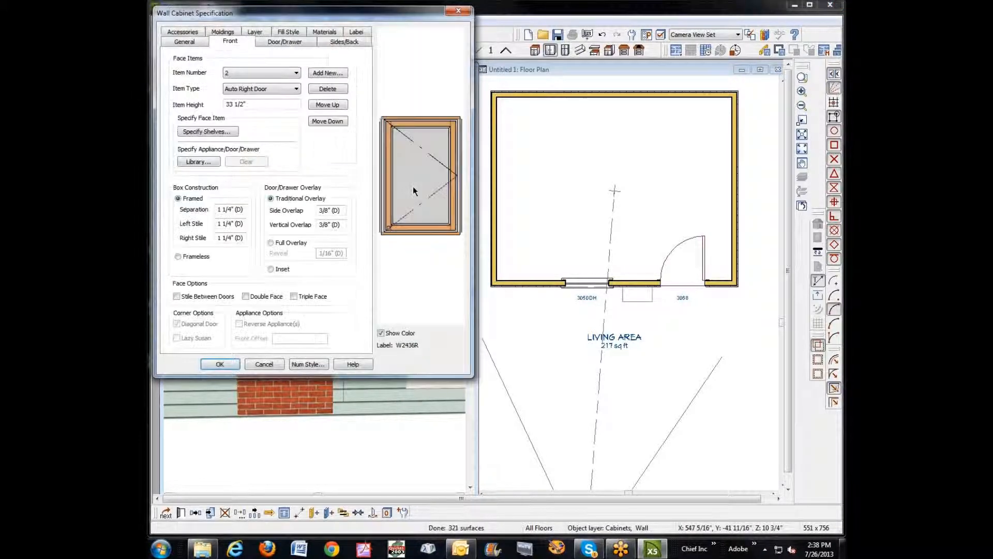
left_click(296, 88)
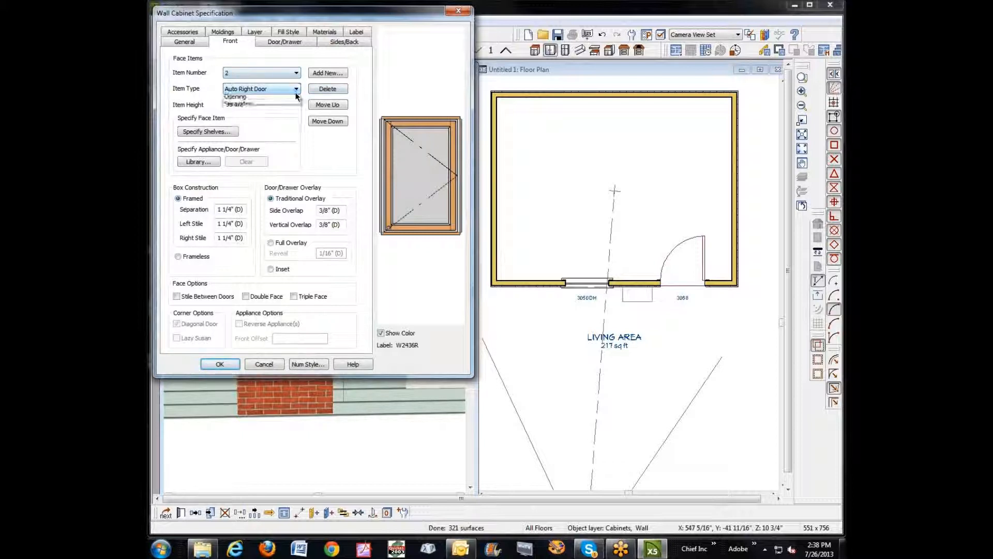
left_click(286, 102)
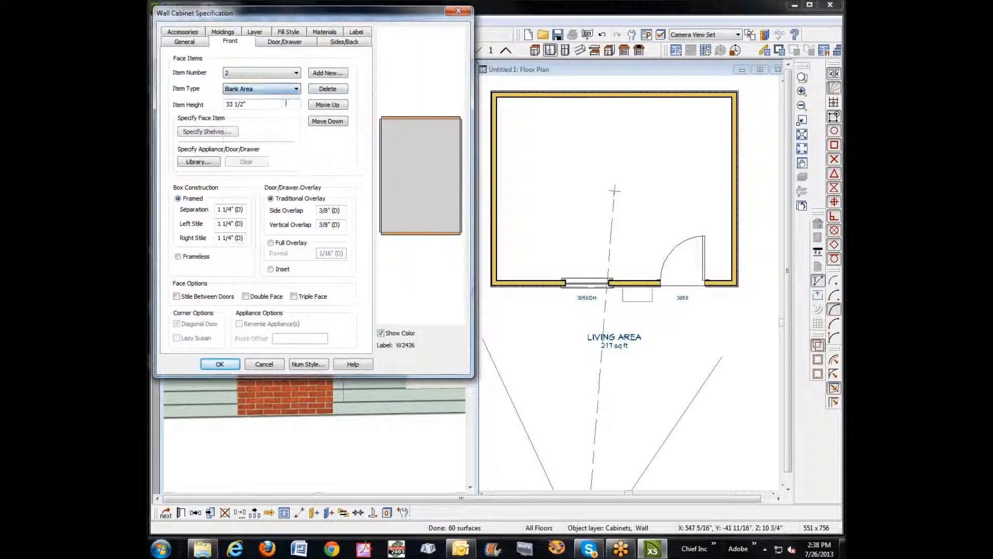
left_click(408, 234)
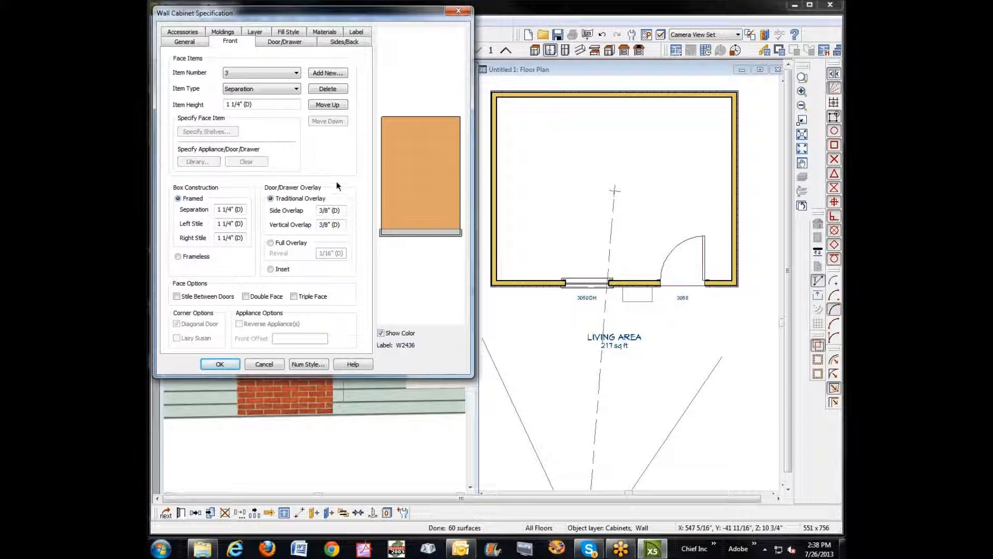
left_click(333, 92)
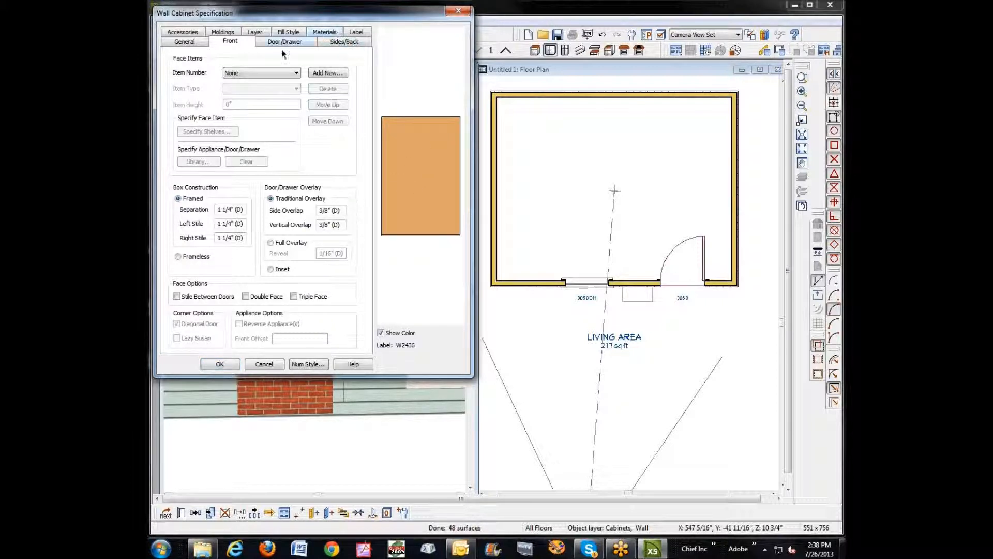
Set the wall cabinet's depth to 1/8"
left_click(184, 42)
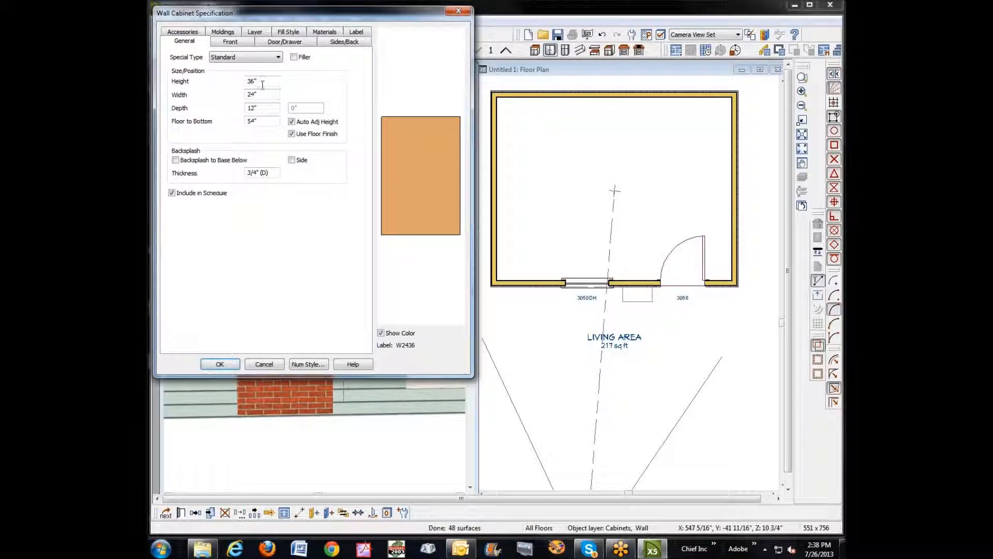
left_click_drag(273, 106, 188, 108)
type("1/8")
Assign the Red5 Brick plan material to the Cabinet component of the wall cabinet
left_click(326, 32)
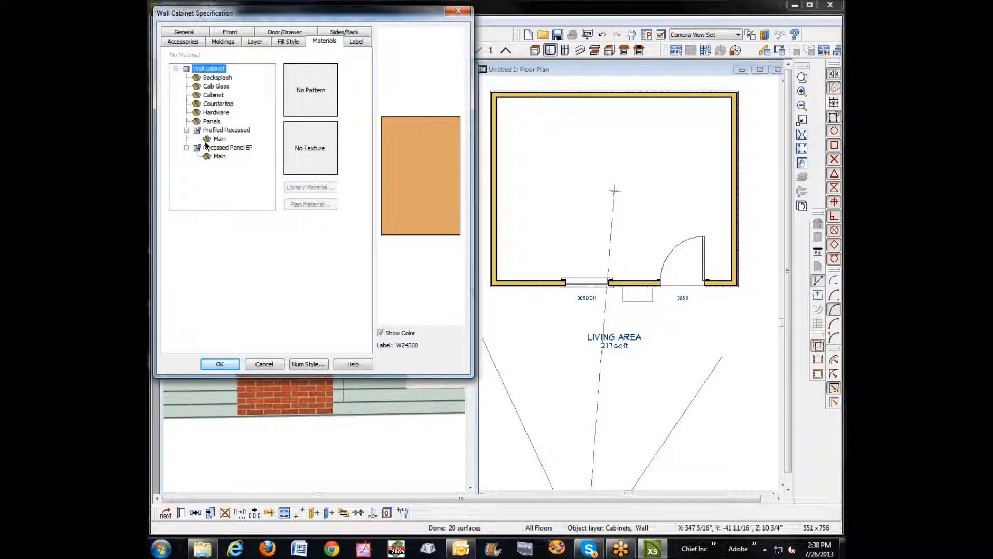
left_click(216, 96)
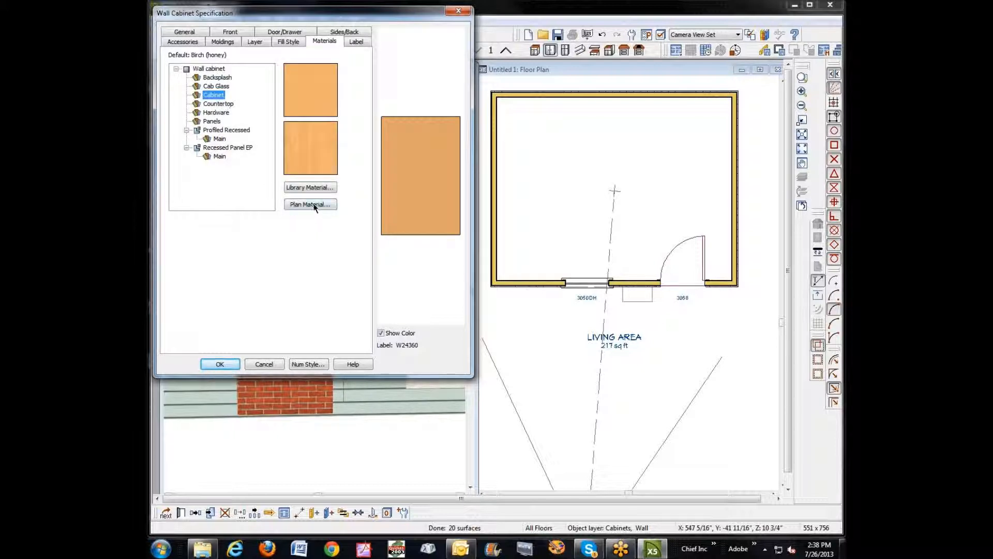
left_click(314, 205)
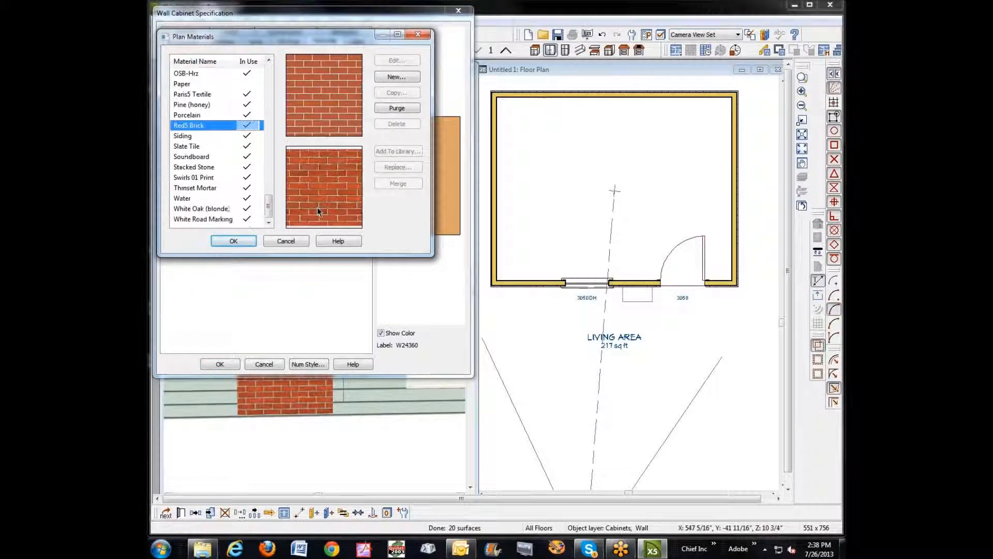
left_click(235, 241)
left_click(240, 364)
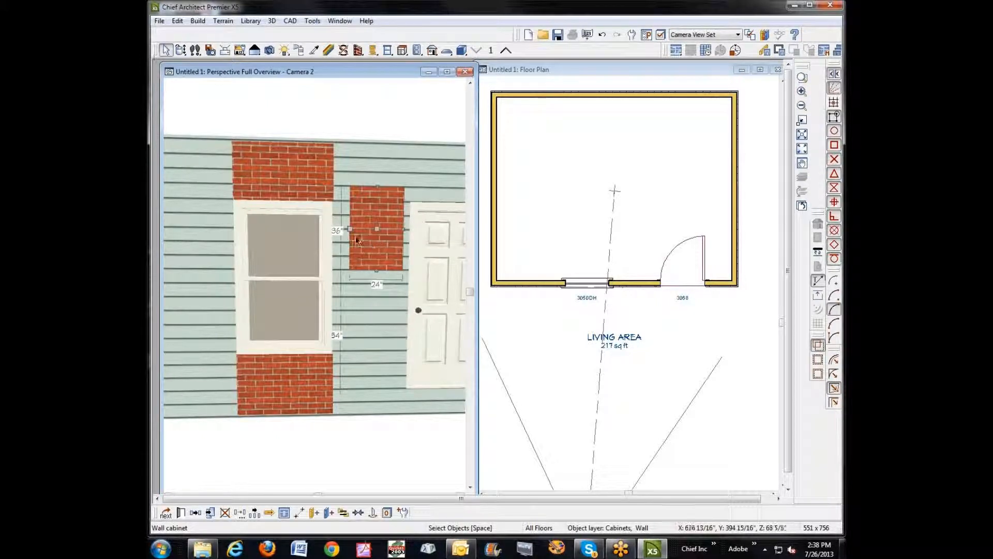
Widen the brick wall cabinet toward the window to about 29" and extend its lower edge down to about the window's sill
mouse_move(351, 229)
left_mouse_down()
mouse_move(327, 229)
mouse_move(338, 228)
left_mouse_up()
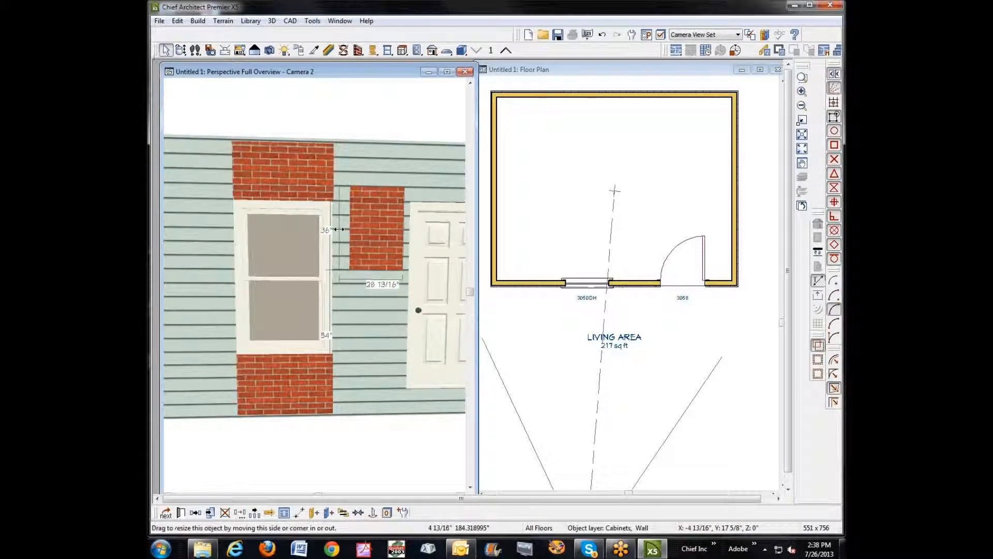
left_click_drag(371, 270, 370, 358)
key("Escape")
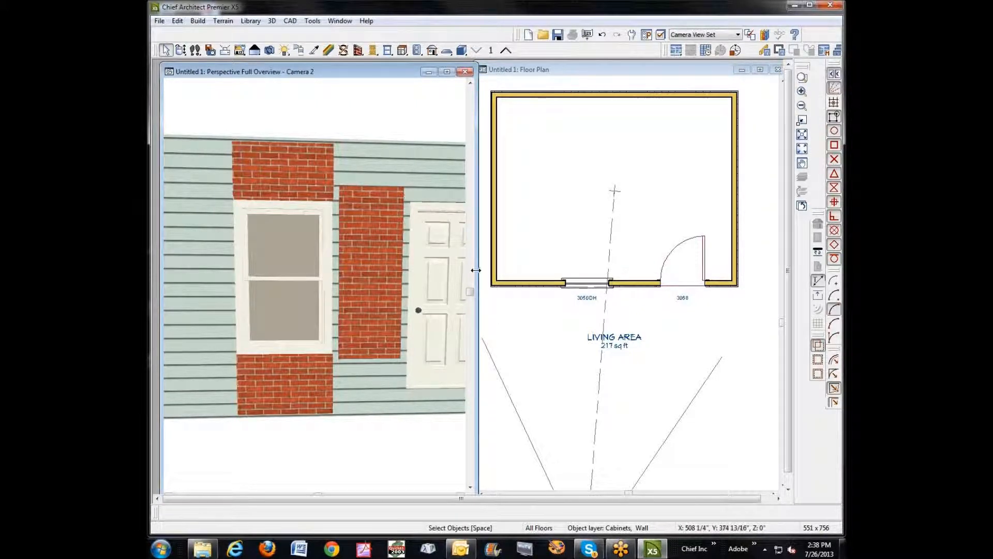
Open the front wall's specification from the floor plan and start adding a new wall covering
scroll(484, 274, "down", 5)
scroll(486, 282, "up", 3)
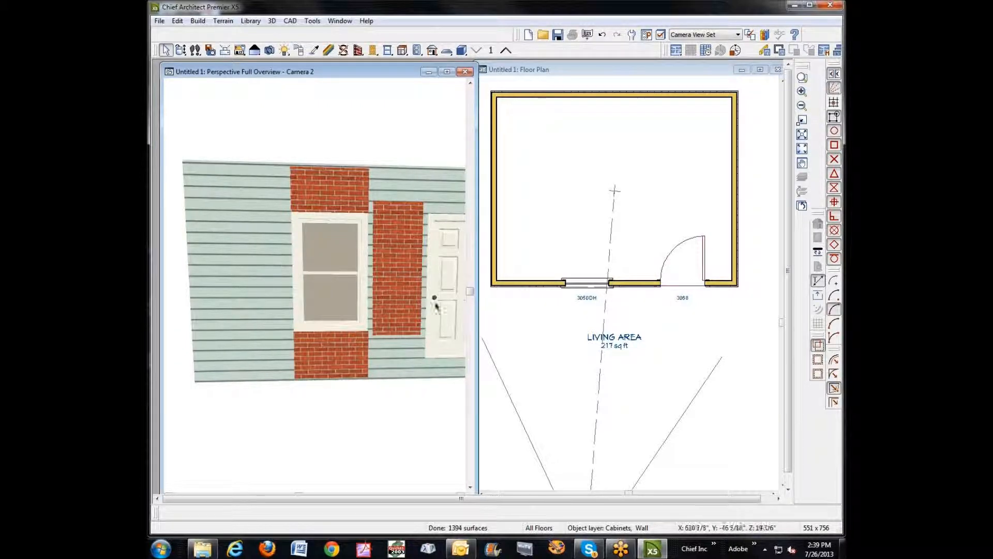
right_click(525, 281)
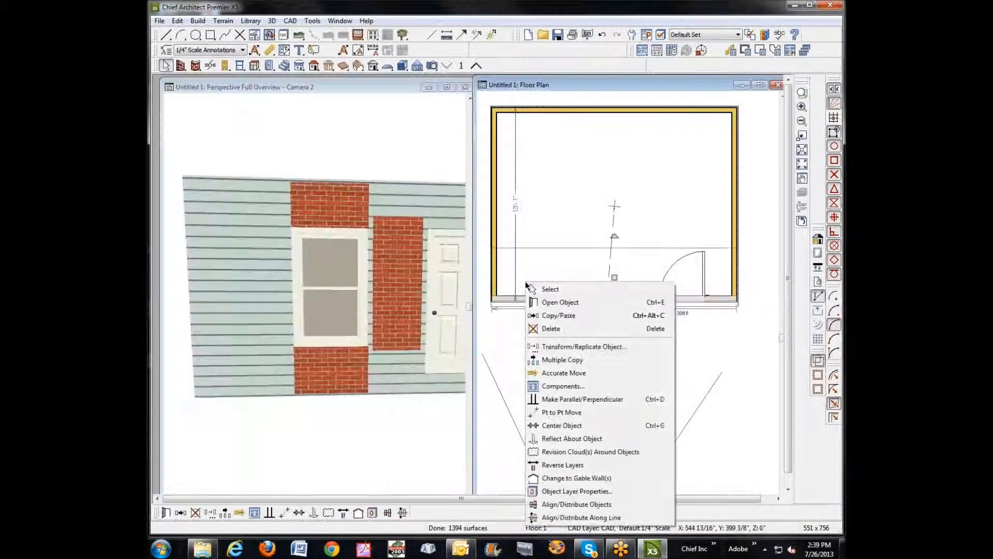
left_click(574, 303)
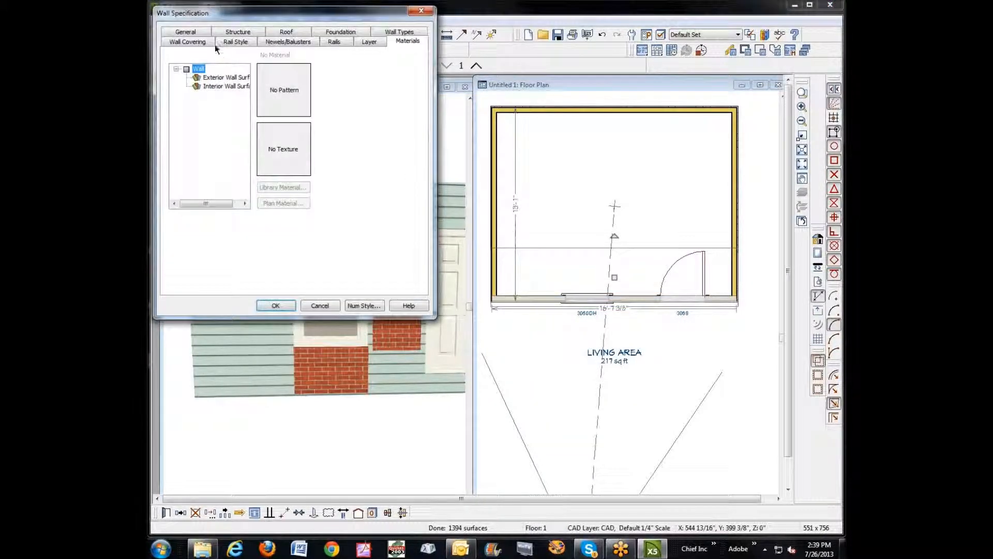
left_click(185, 42)
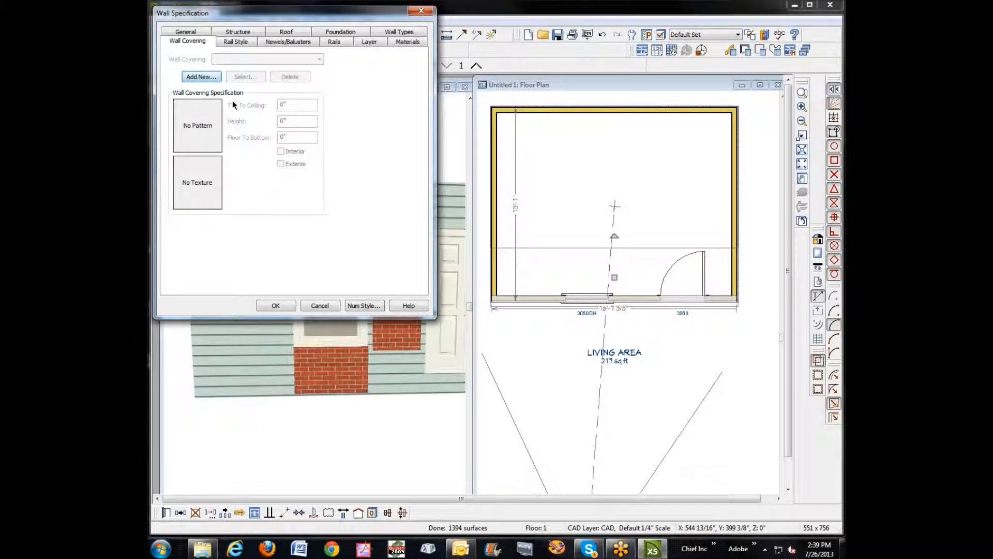
left_click(197, 75)
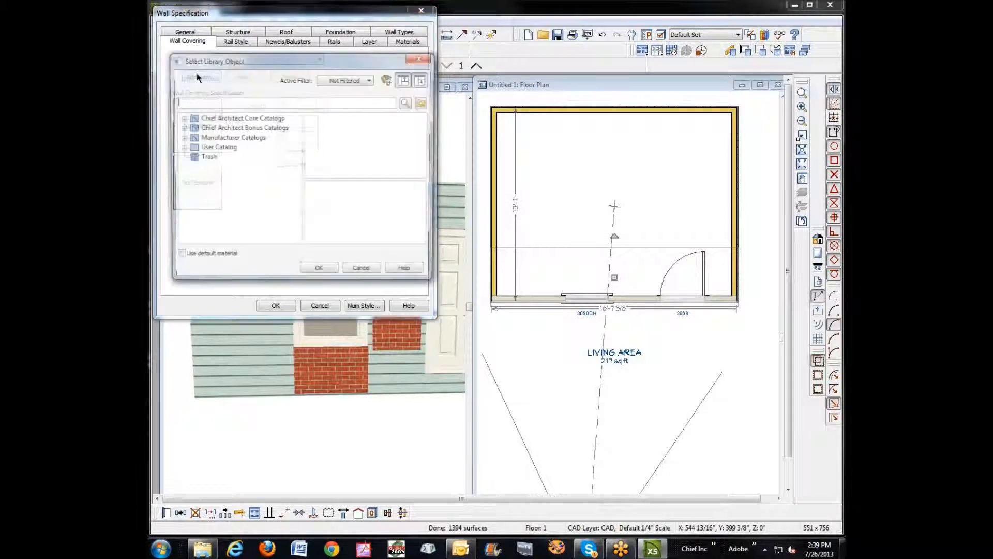
Choose the bright blue Color - Electric from the core catalog's generic blue colors as the new wall covering's material
left_click(181, 128)
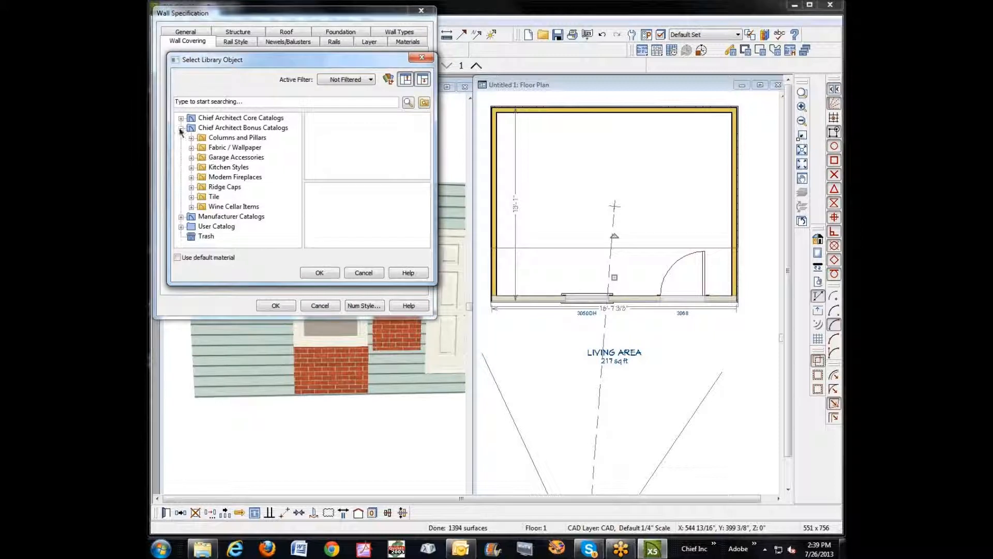
left_click(181, 129)
left_click(181, 119)
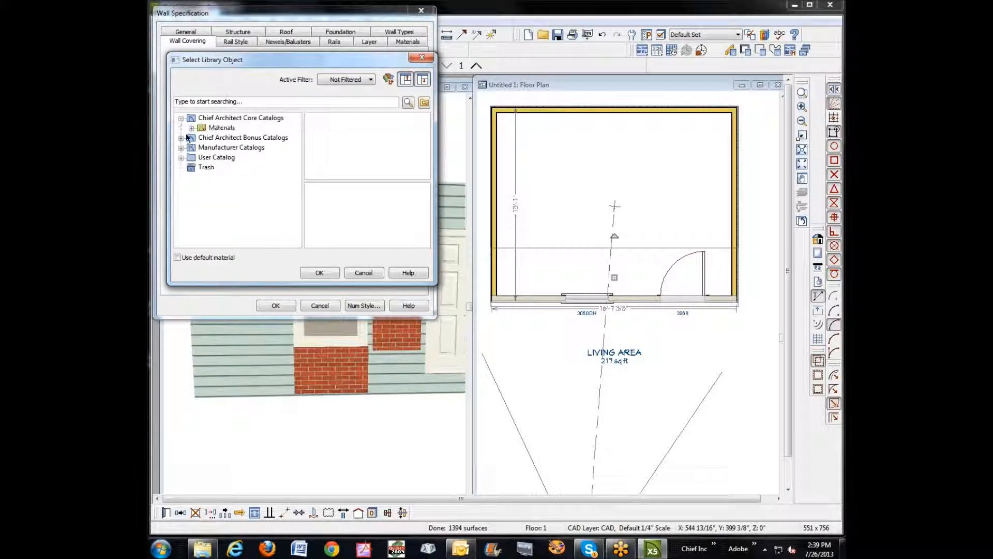
left_click(192, 128)
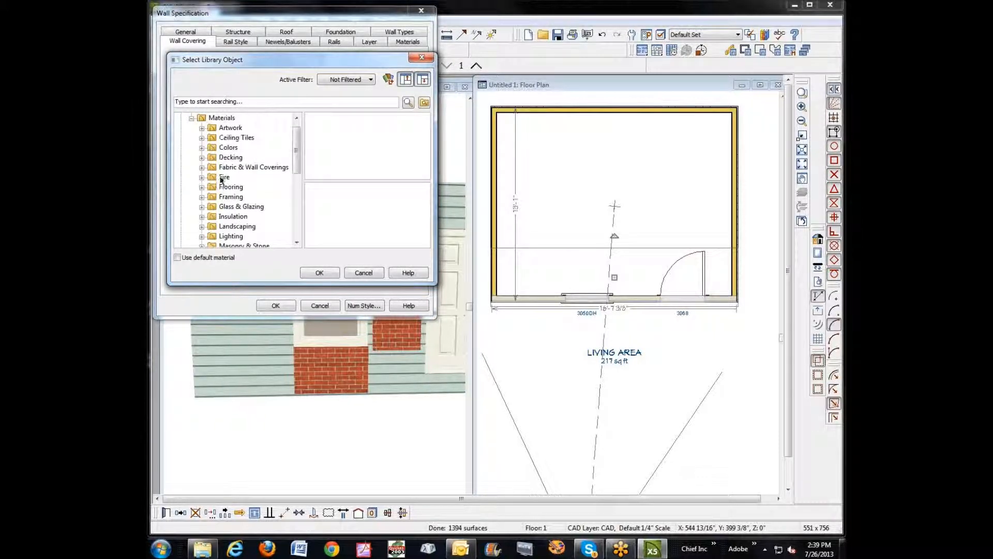
left_click(201, 149)
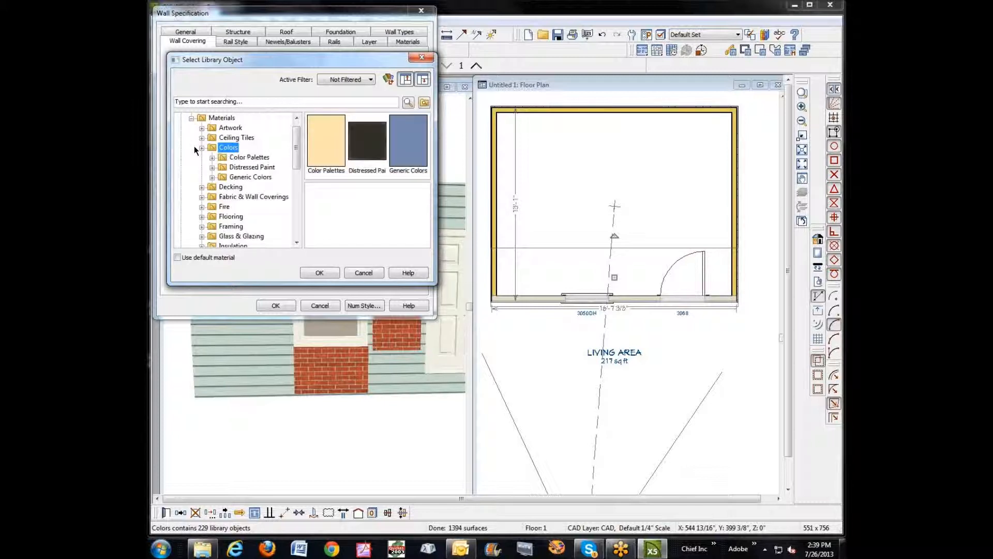
double_click(417, 148)
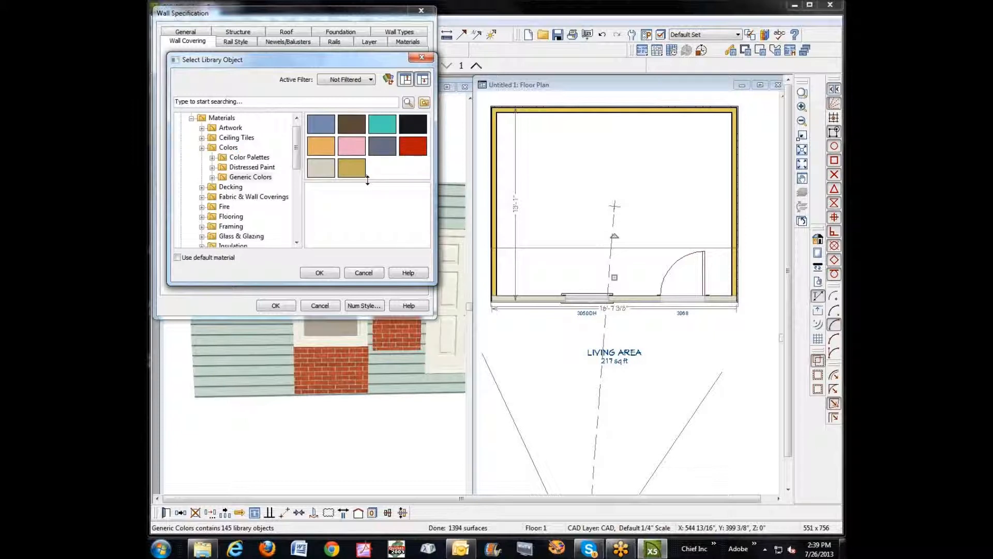
double_click(414, 151)
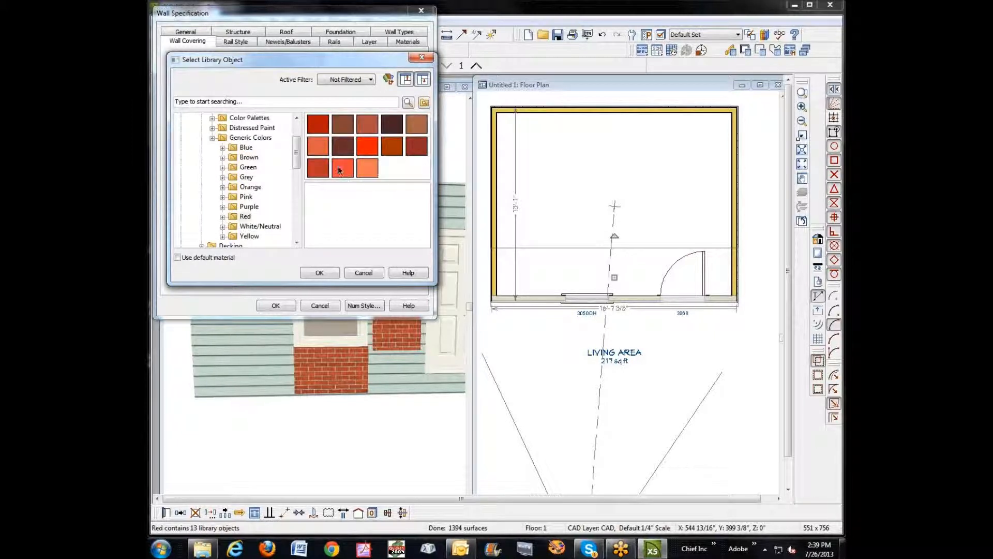
left_click(237, 148)
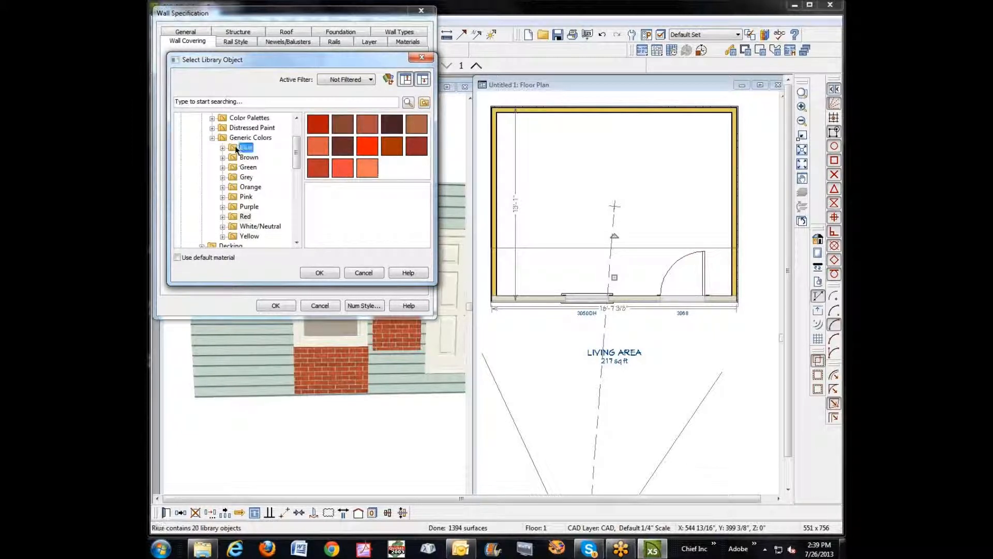
left_click(377, 121)
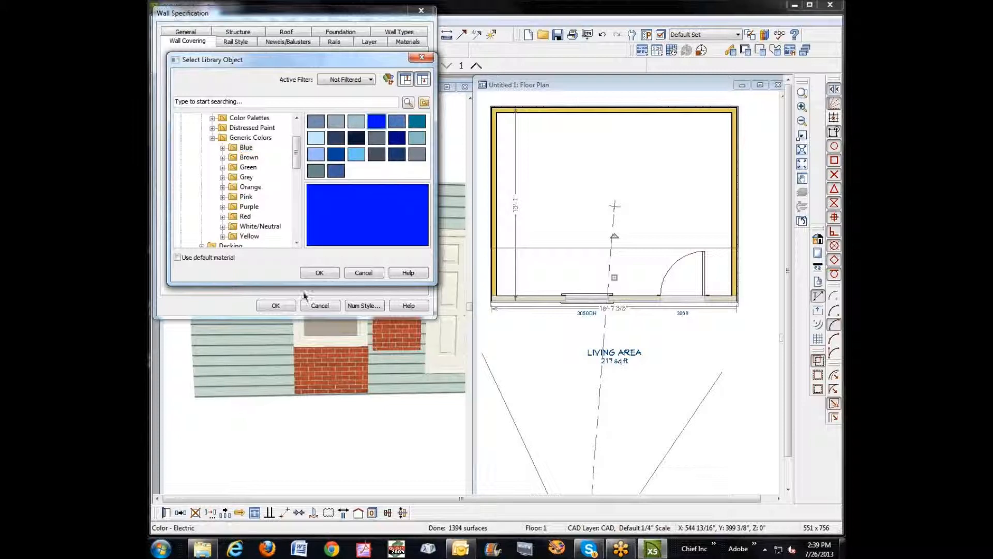
left_click(321, 273)
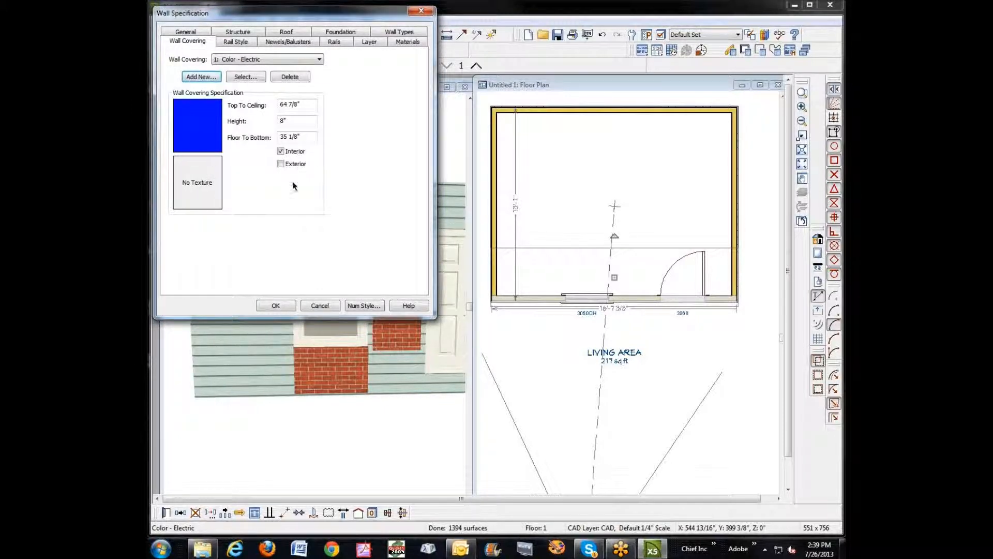
Apply the blue wall covering to the exterior instead of the interior, with its bottom 12" above the floor
left_click(282, 153)
left_click(281, 164)
left_click_drag(307, 137, 227, 133)
type("12")
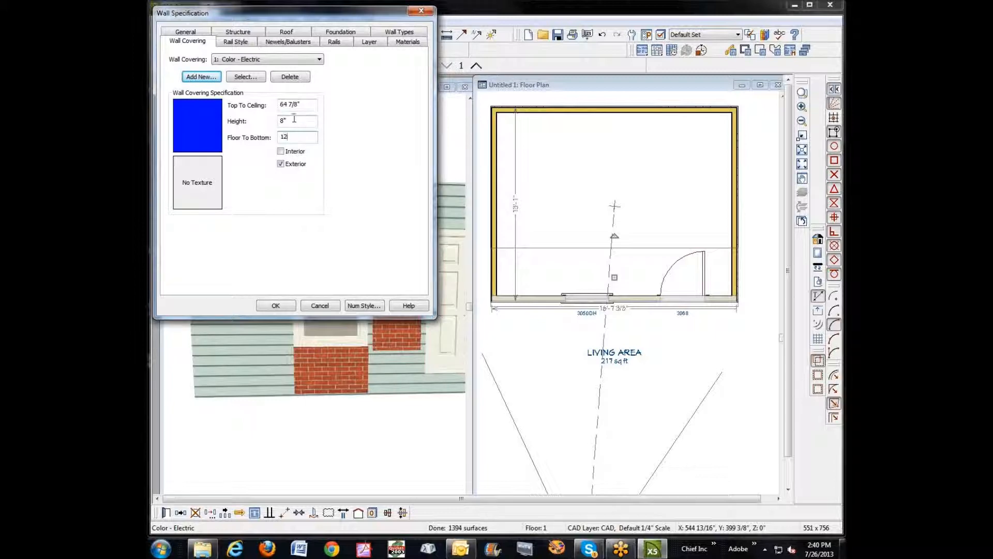
left_click(272, 307)
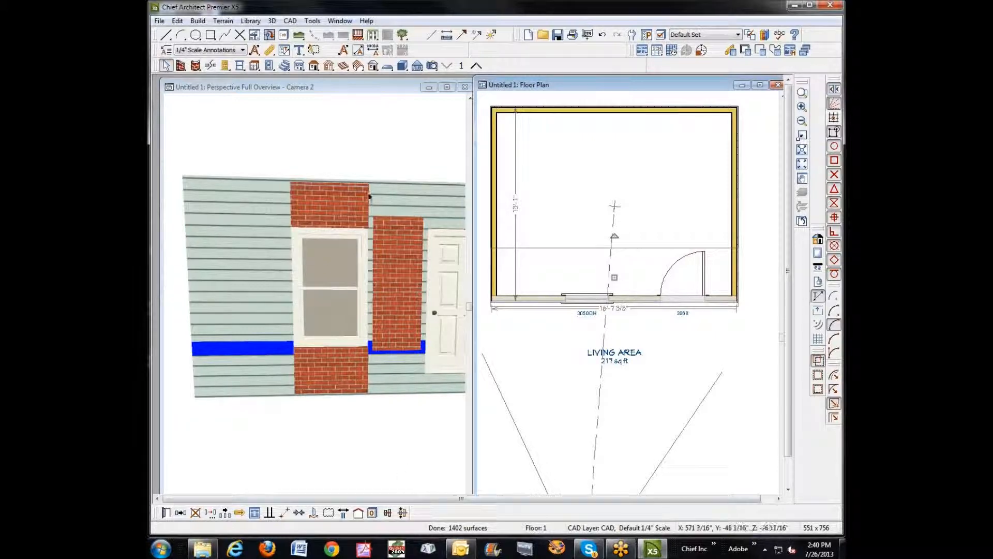
Select the front wall in the perspective camera view instead of the room and open its specification
left_click(373, 130)
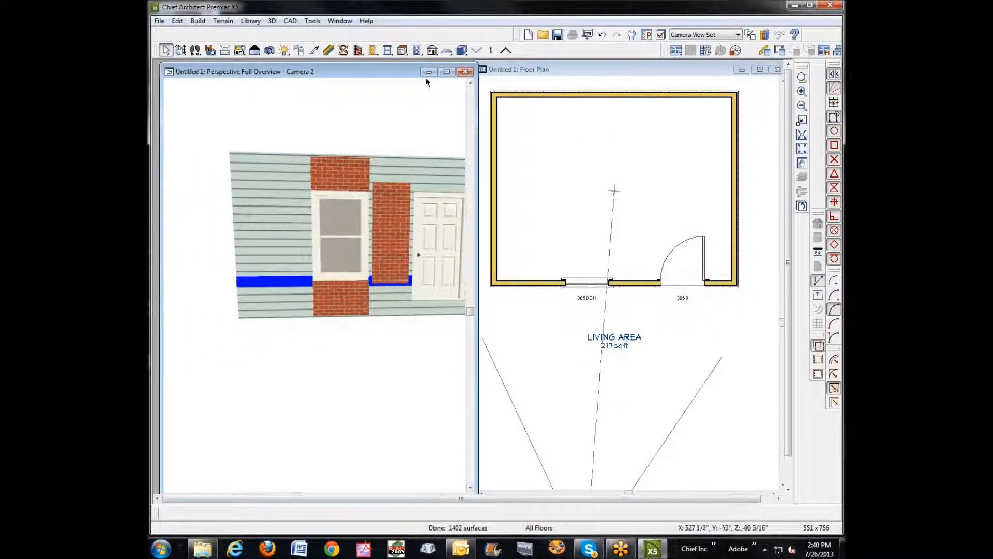
left_click_drag(403, 67, 395, 77)
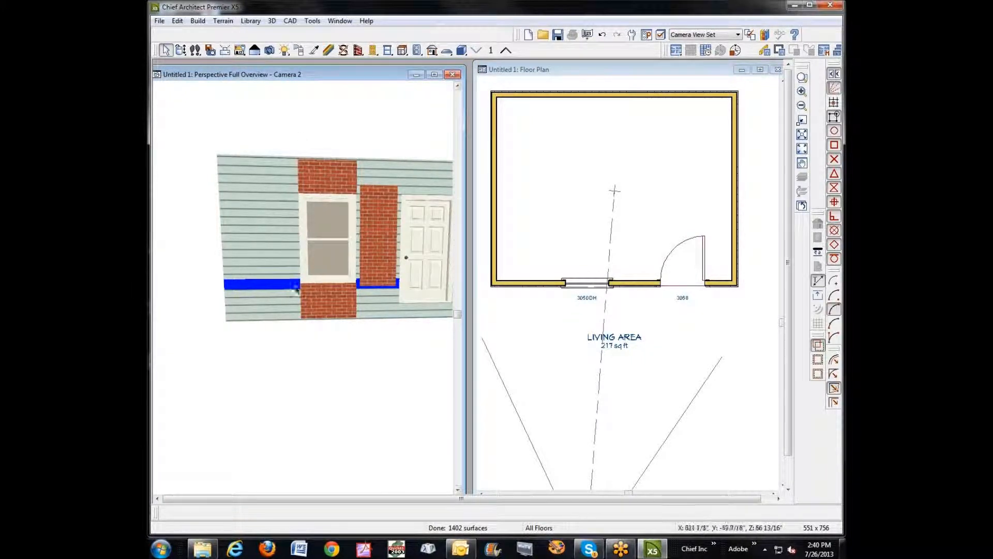
right_click(251, 231)
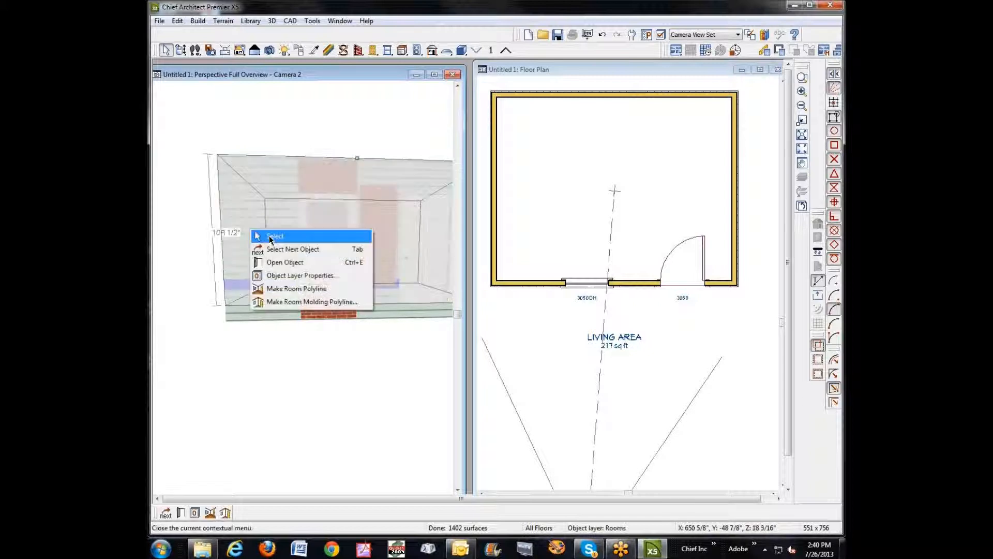
left_click(295, 250)
left_click(180, 513)
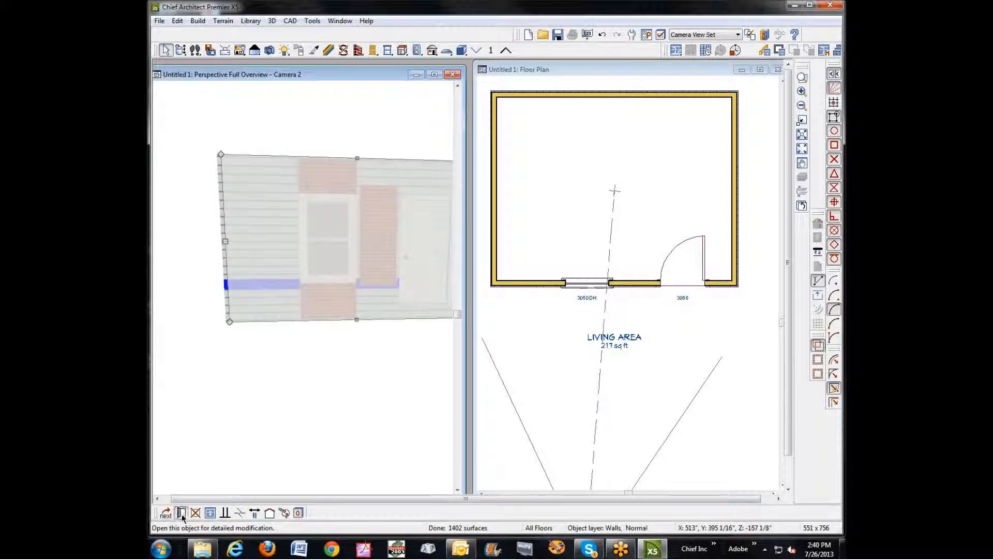
left_click(321, 306)
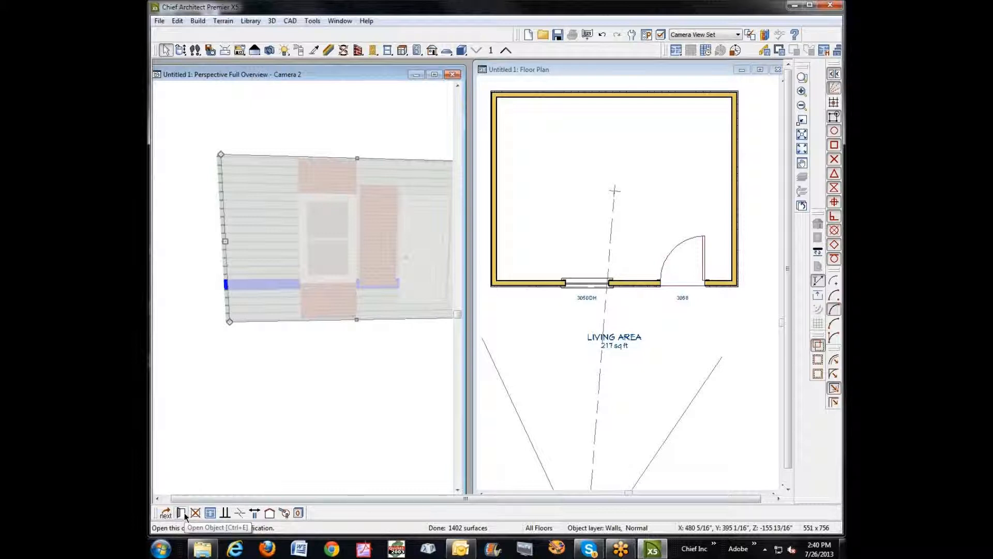
left_click(181, 514)
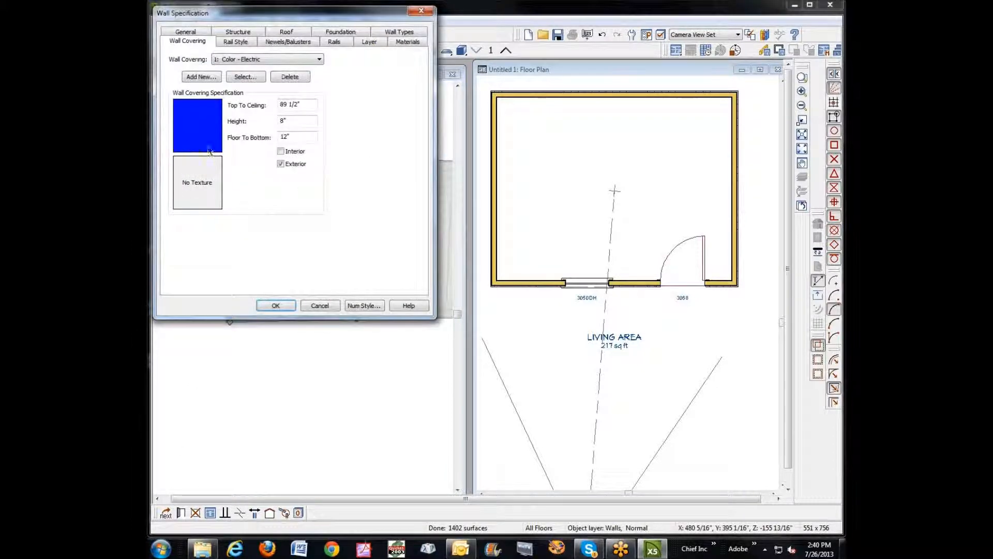
Add a second wall covering using Color - Red from the core catalog's generic red colors
left_click(201, 77)
left_click(258, 145)
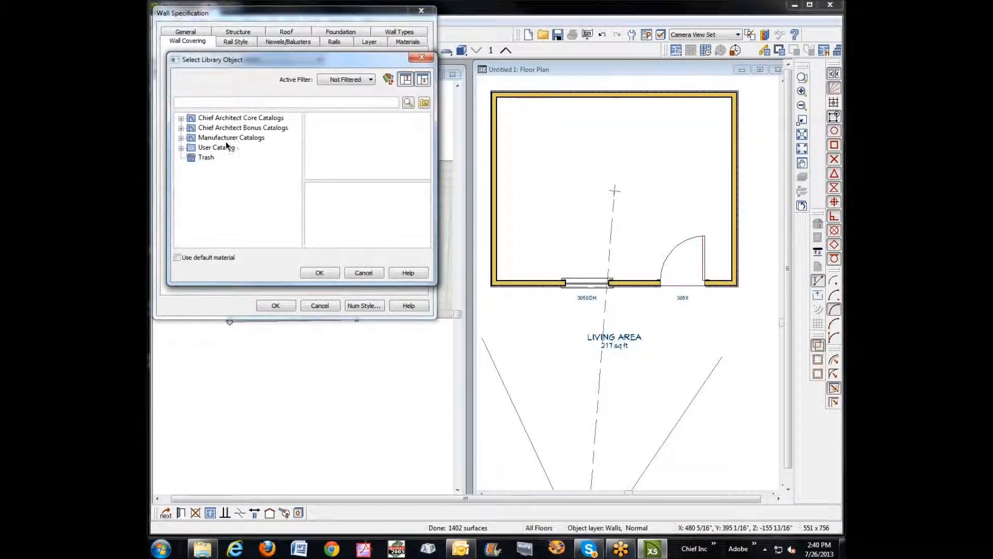
left_click(181, 118)
left_click(191, 127)
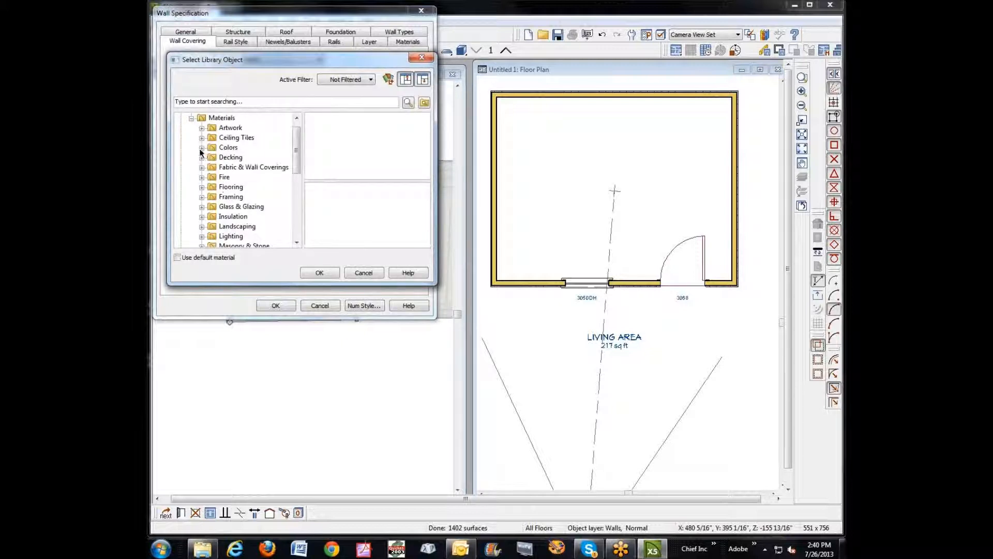
left_click(202, 147)
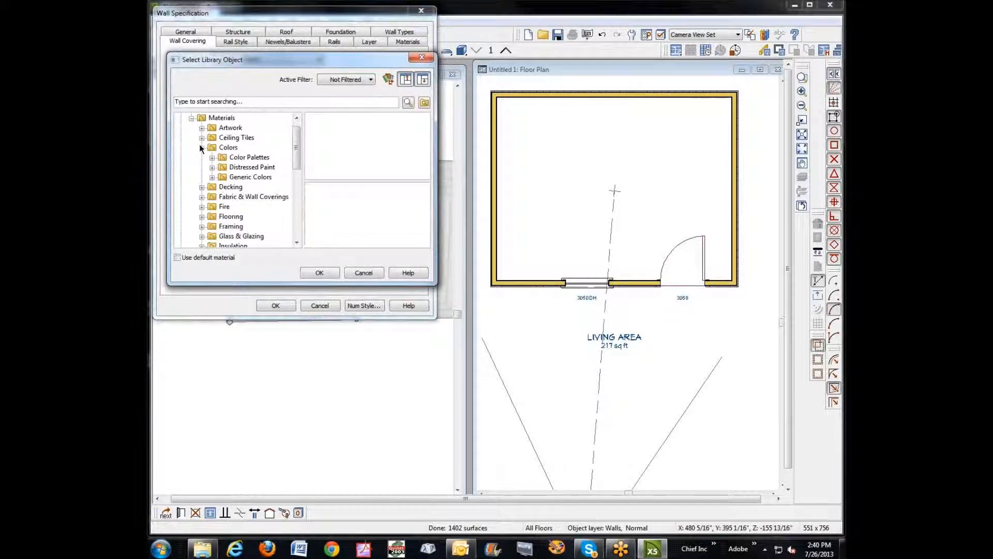
left_click(212, 178)
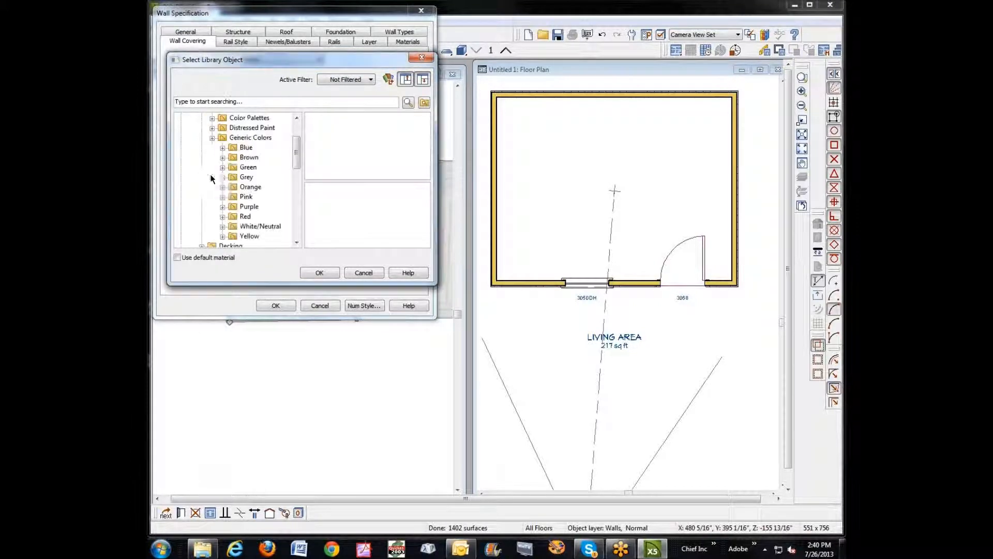
left_click(243, 217)
left_click(371, 153)
left_click(325, 273)
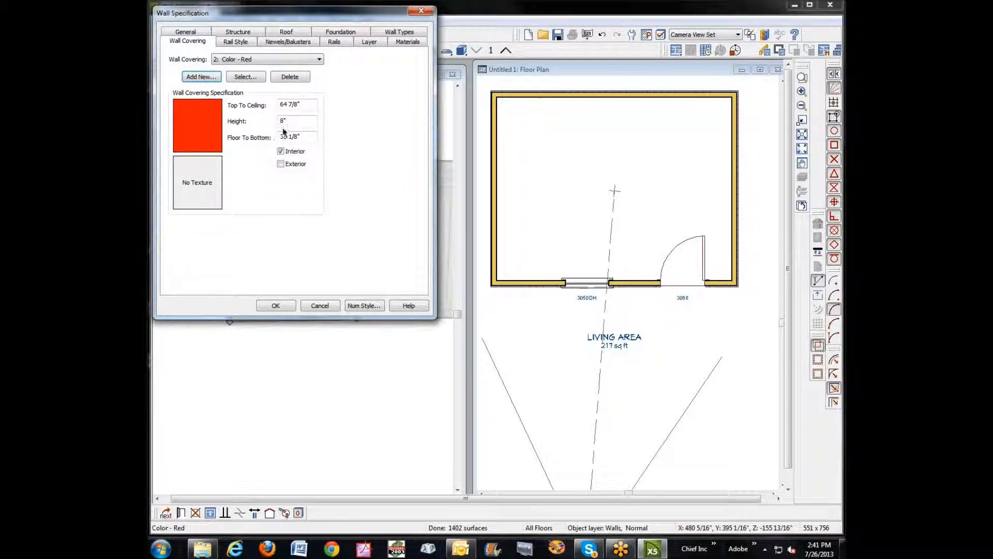
Apply the red wall covering to the exterior instead of the interior, with its bottom 36" above the floor
left_click(288, 154)
left_click_drag(307, 136, 187, 132)
type("36")
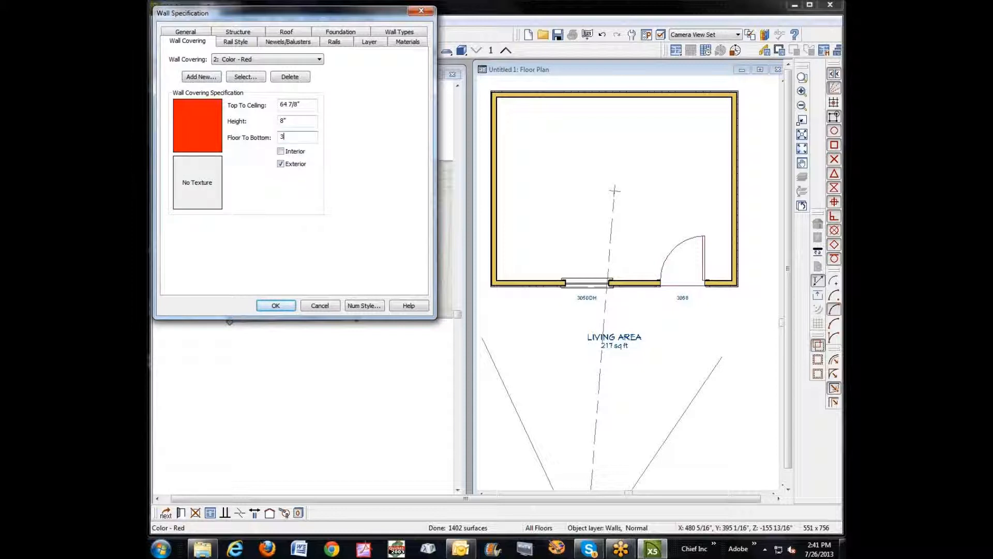
left_click(276, 305)
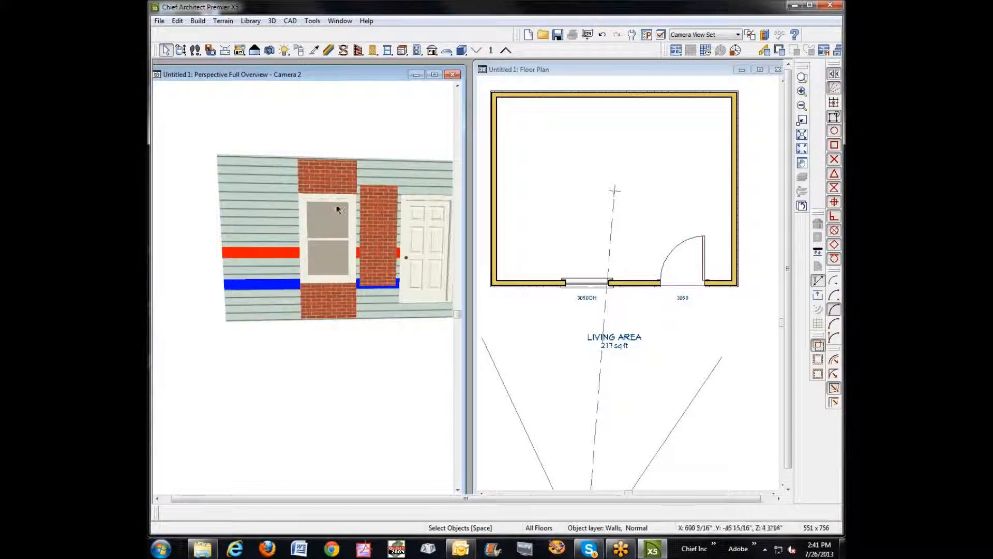
Delete the brick wall cabinet beside the window and the brick soffits above and below the window
left_click(384, 226)
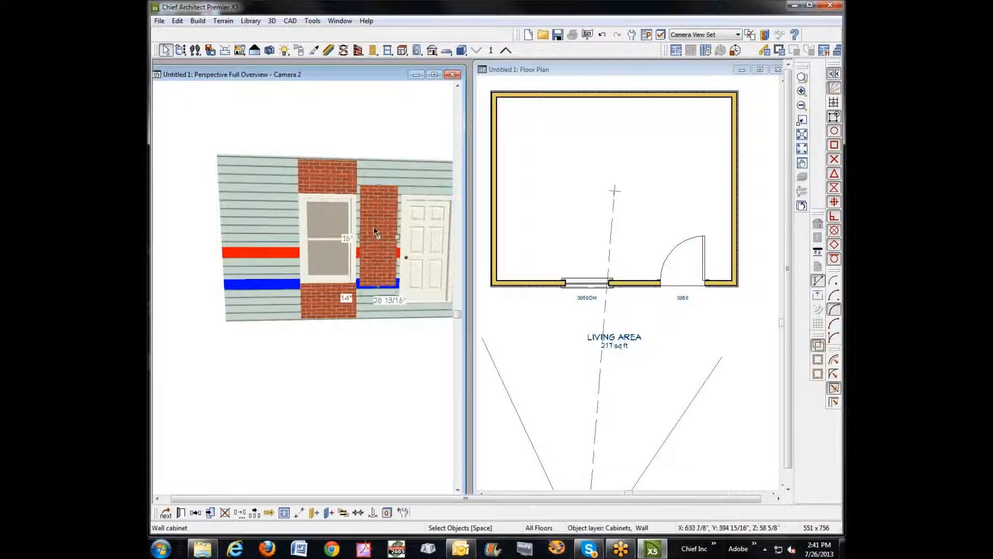
key("Delete")
left_click(333, 180)
key("Delete")
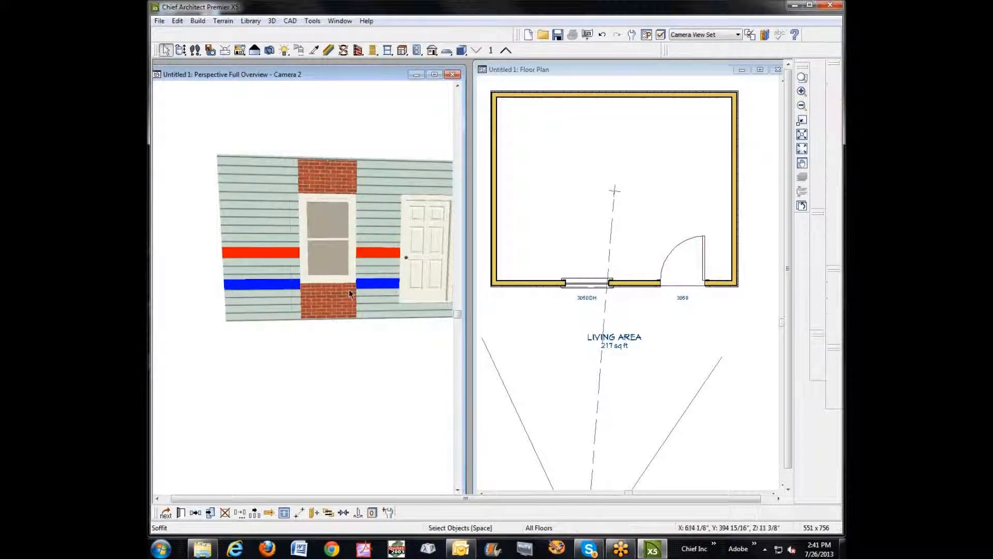
left_click(328, 303)
key("Delete")
Delete both the blue and the red wall coverings from the front wall and deselect it
left_click(272, 225)
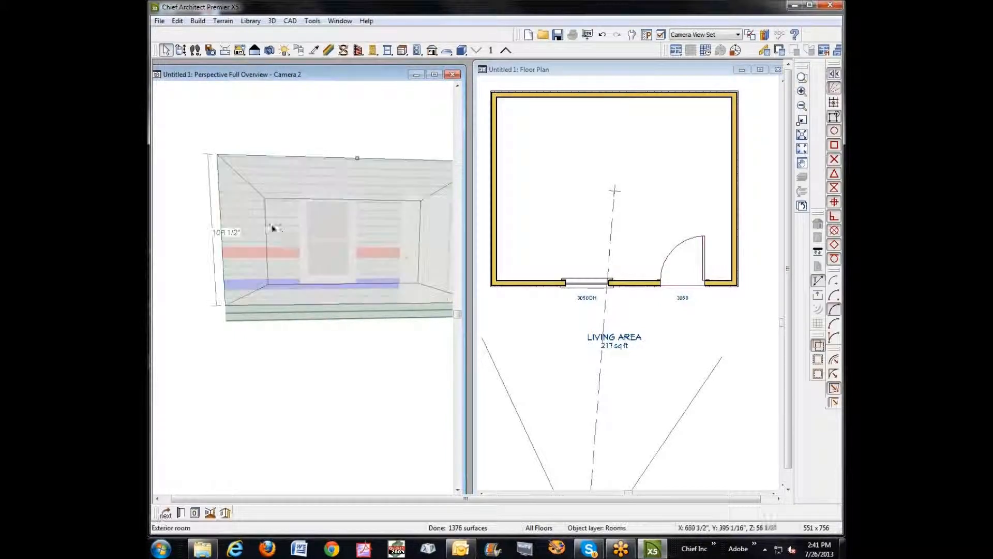
left_click(166, 513)
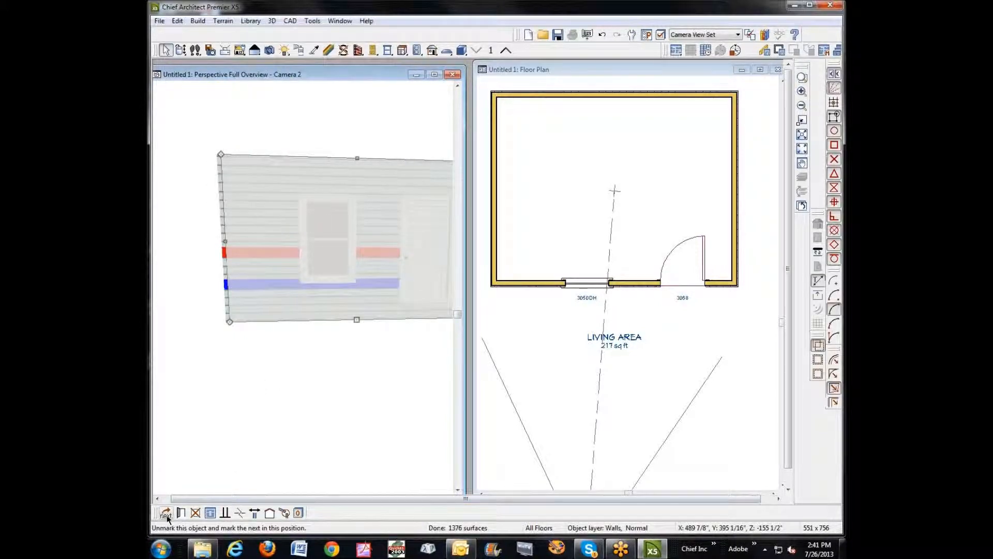
left_click(181, 513)
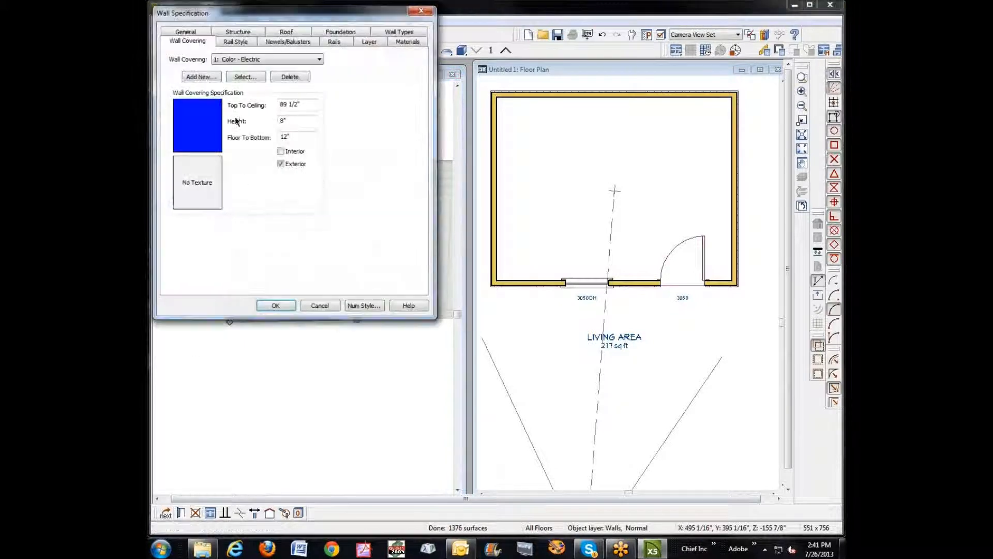
left_click(289, 77)
left_click(290, 78)
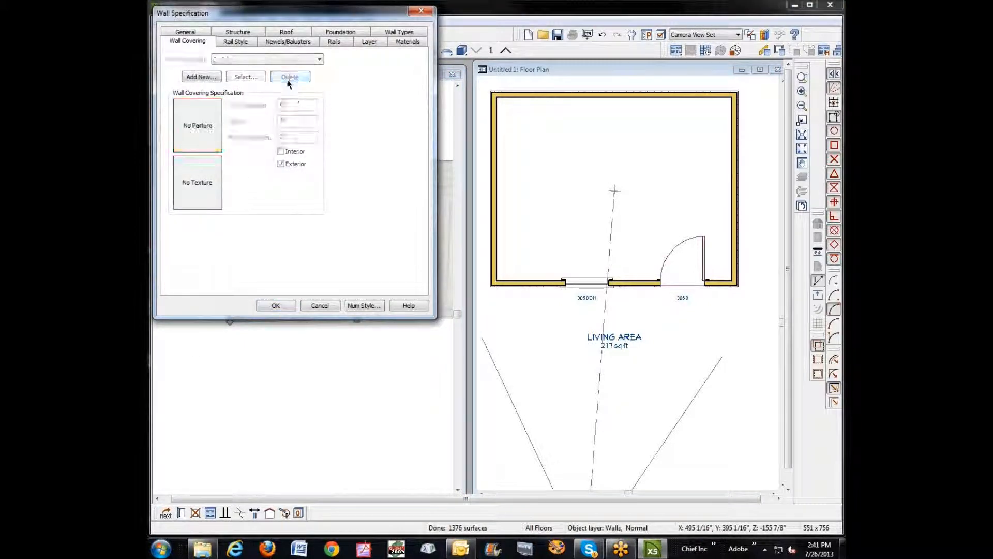
left_click(275, 305)
key("Escape")
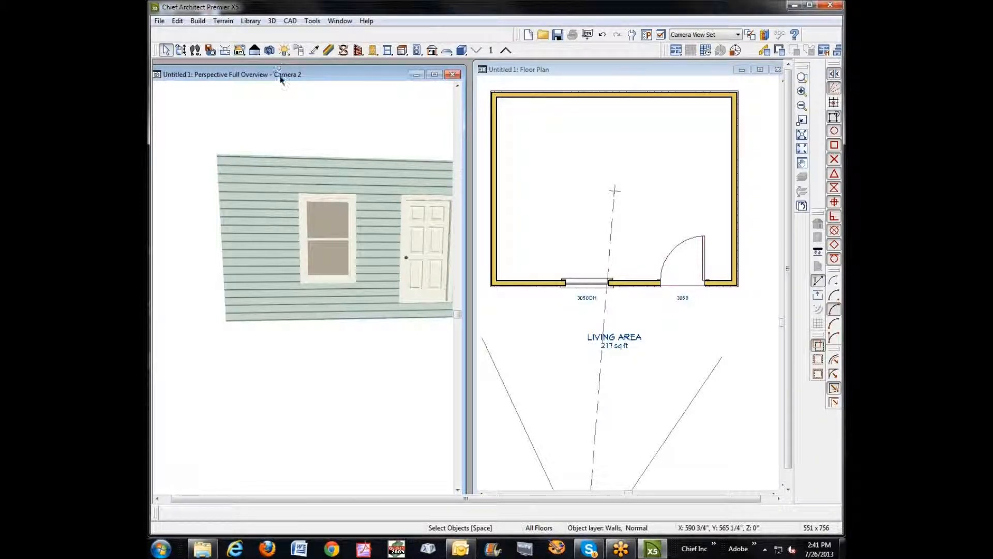
Create a cross section/elevation view from the floor plan, looking at the front wall from outside
left_click(550, 72)
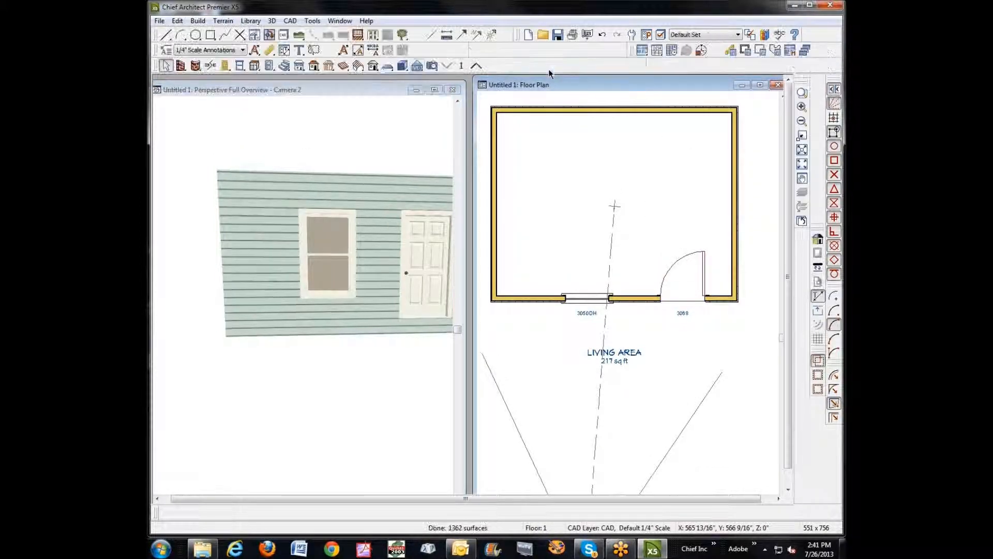
left_click(417, 65)
left_click_drag(633, 416, 643, 224)
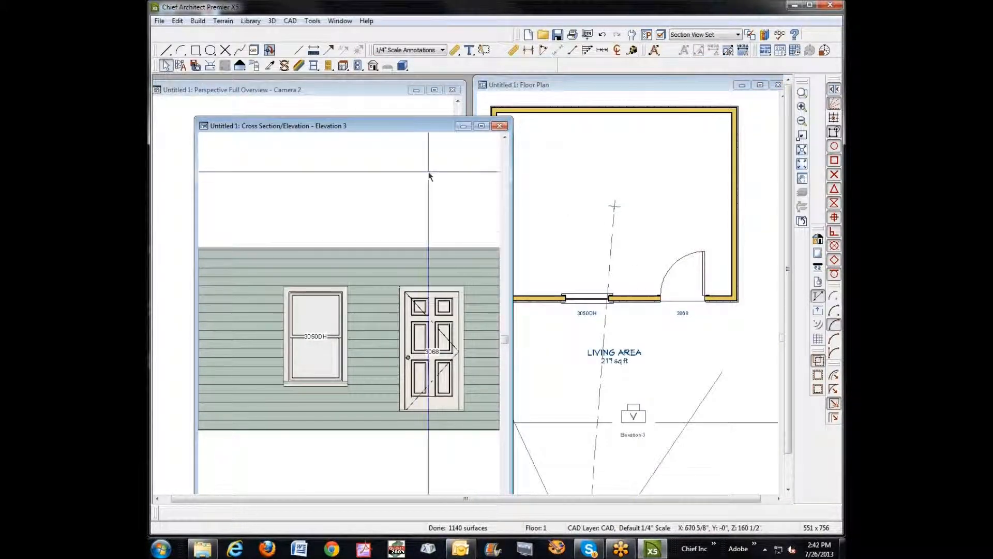
Draw a rectangular polyline about 2'-2" wide on the siding, beside and slightly above the window in the elevation
left_click(195, 55)
left_click_drag(286, 310, 246, 254)
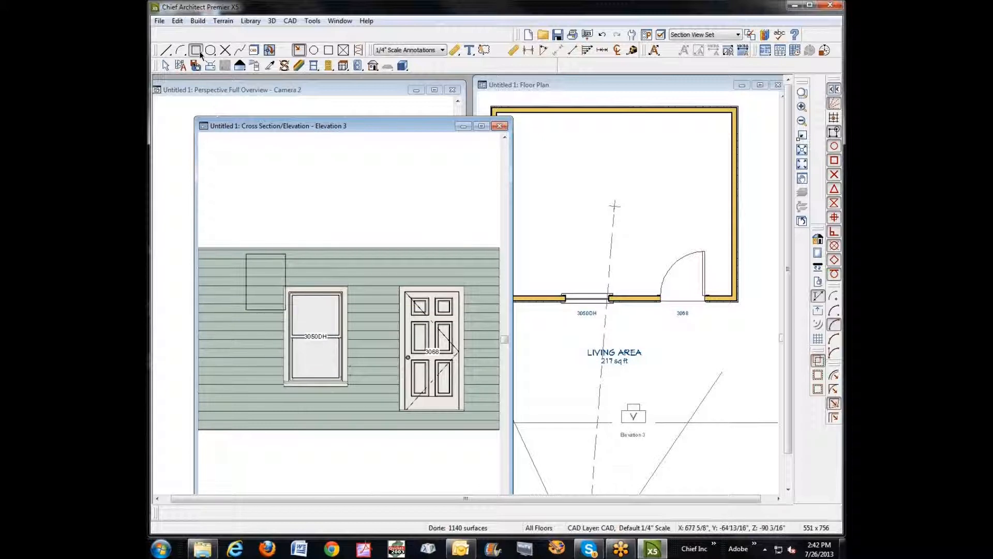
key("space")
Convert the rectangular polyline to a 1" thick polyline solid with the default Concrete material
left_click(285, 272)
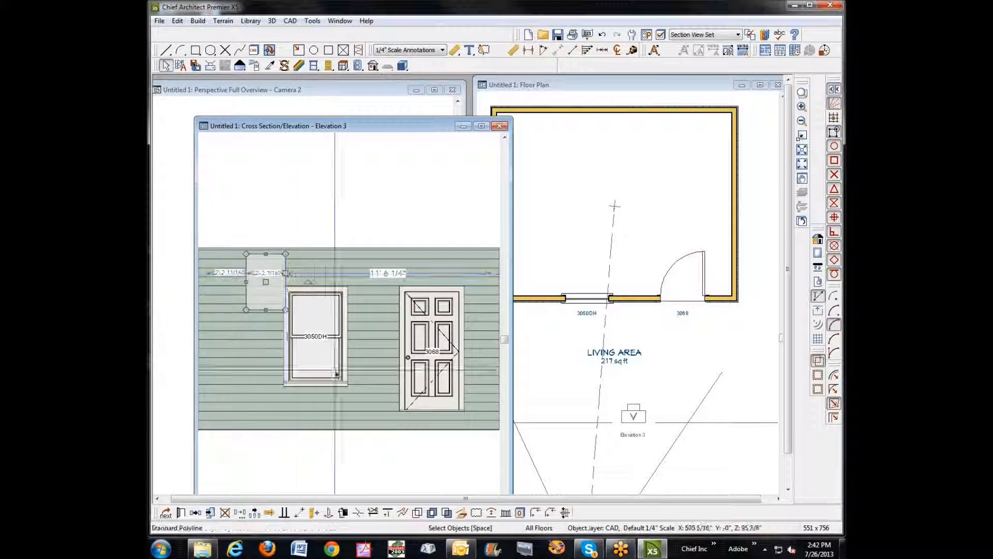
left_click(462, 512)
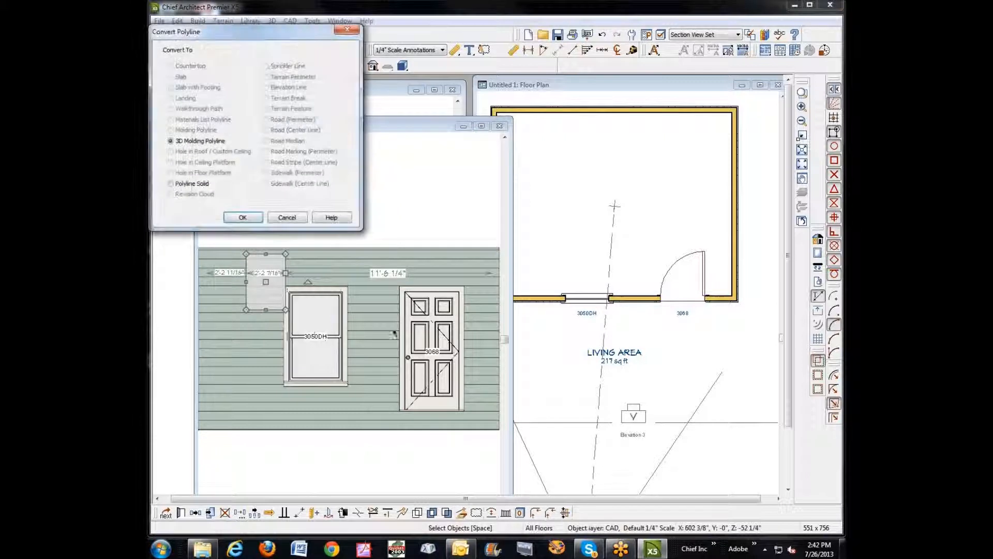
left_click(177, 185)
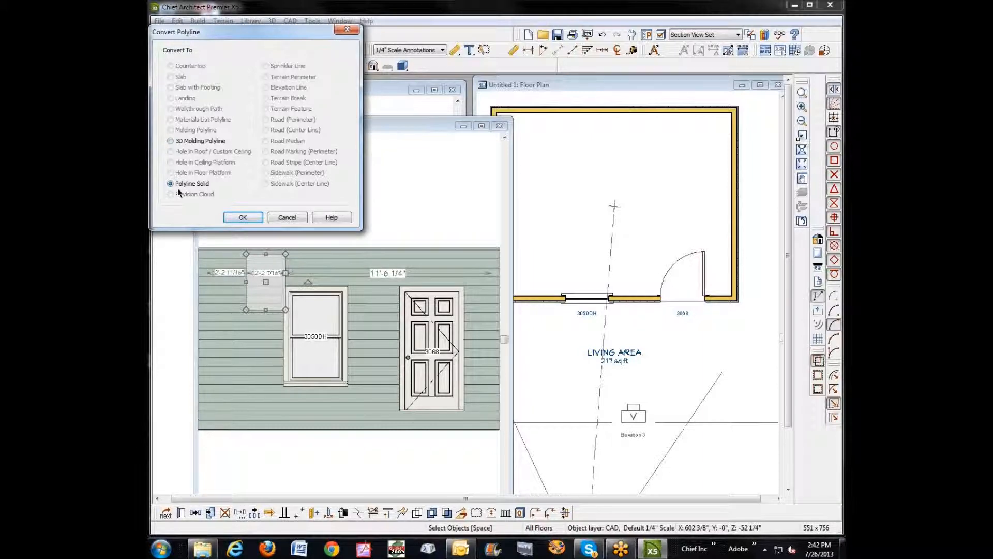
left_click(242, 217)
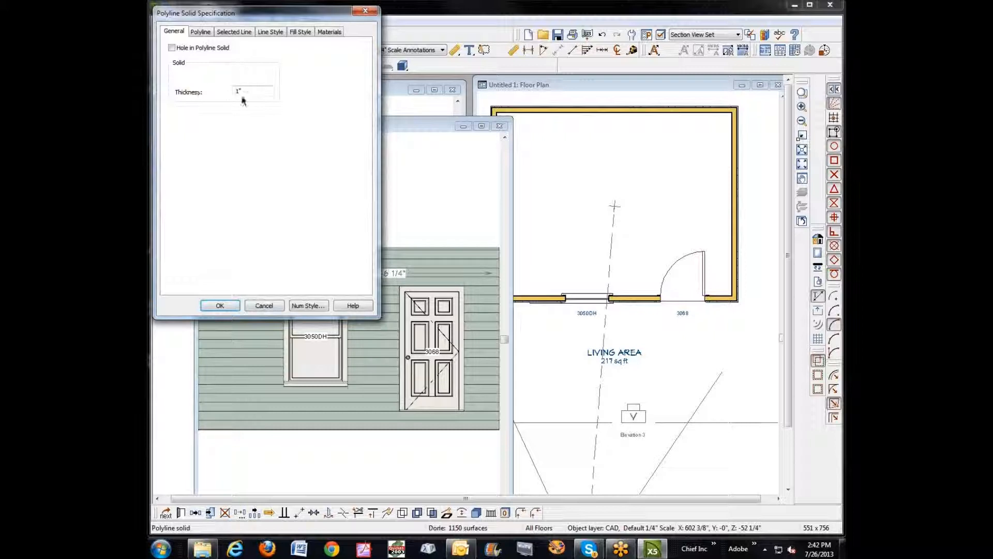
left_click(331, 32)
left_click(217, 67)
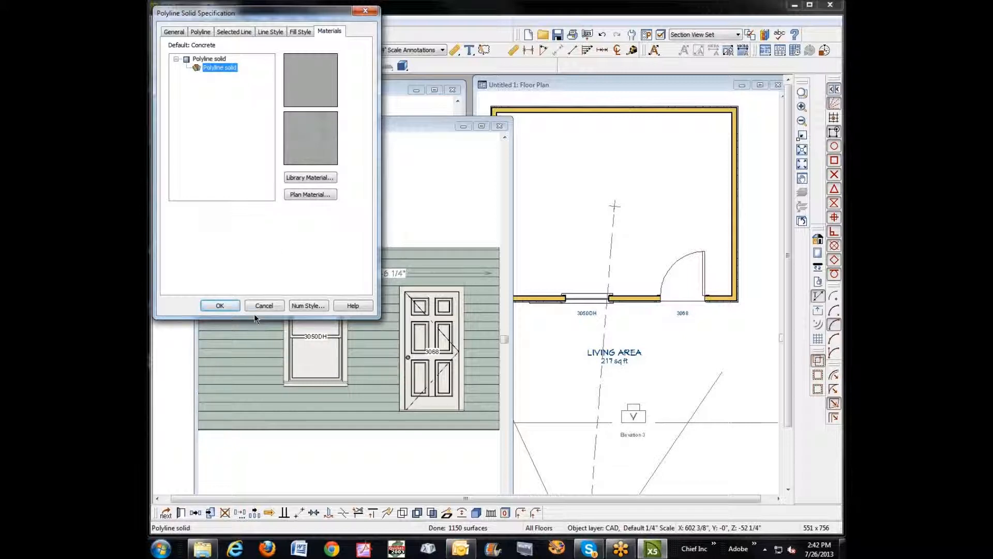
left_click(220, 306)
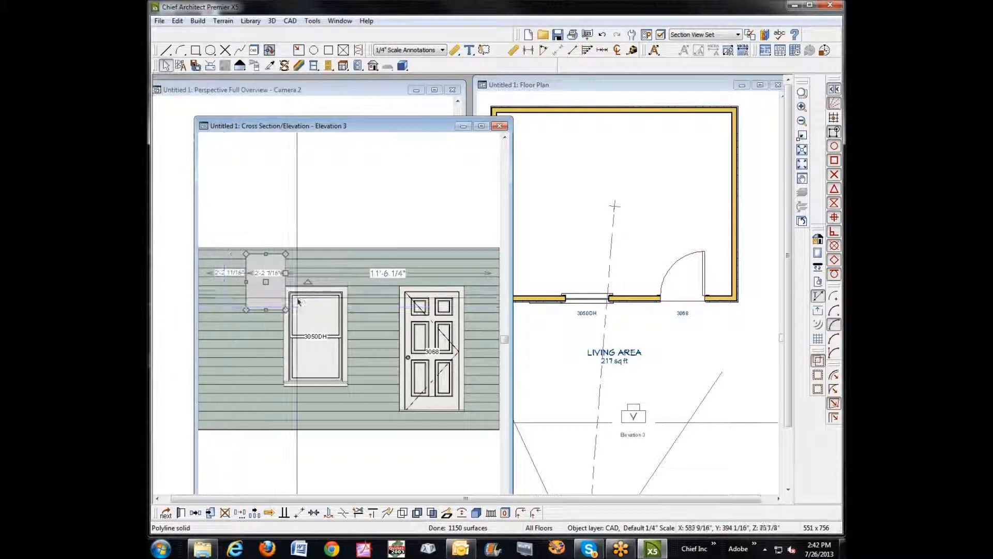
Stretch the solid's lower corner nearest the window diagonally toward the door's base, and check the shape in the perspective view
left_click_drag(286, 309, 391, 397)
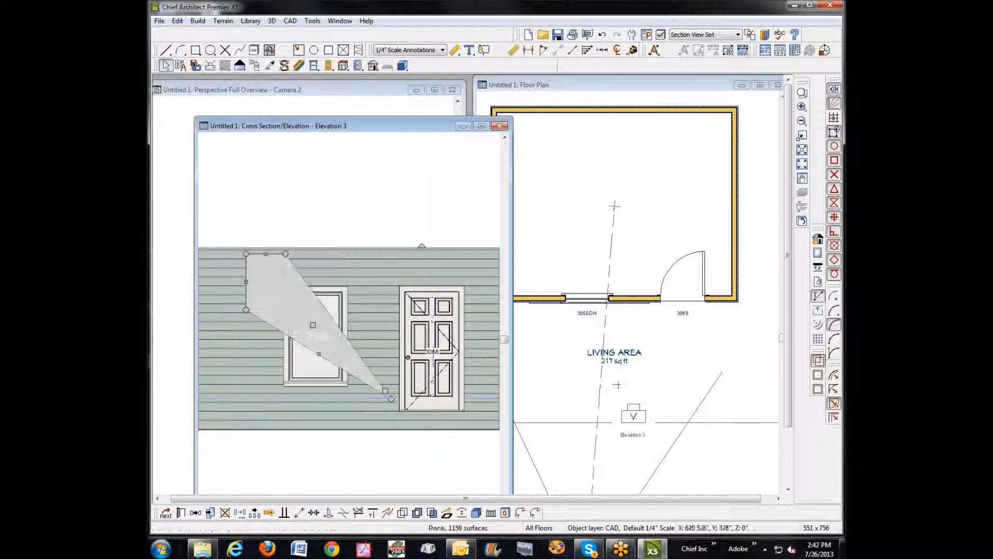
left_click(679, 328)
left_click(382, 98)
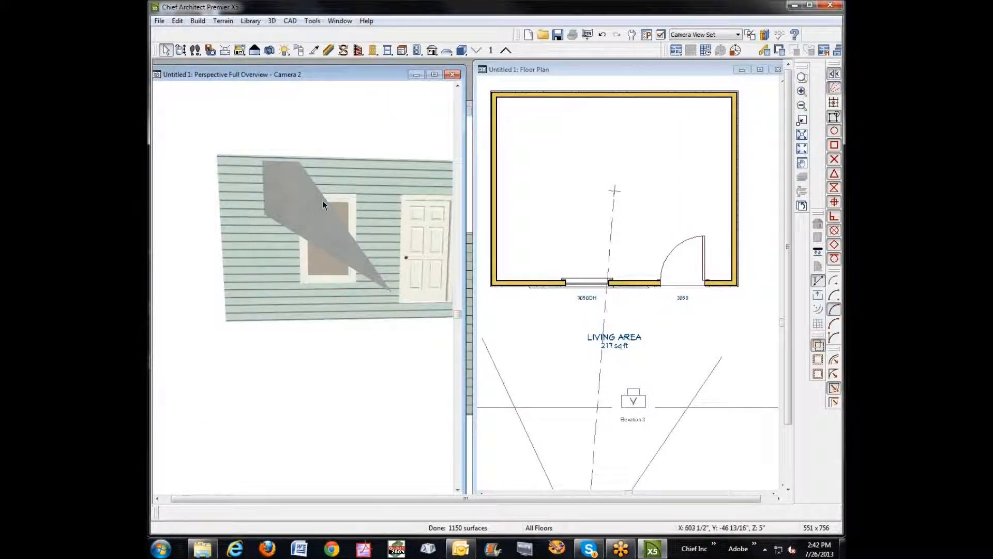
In the elevation, change the solid's two long slanted edges to arcs and bulge the lower arc out to the wall's base
left_click(470, 137)
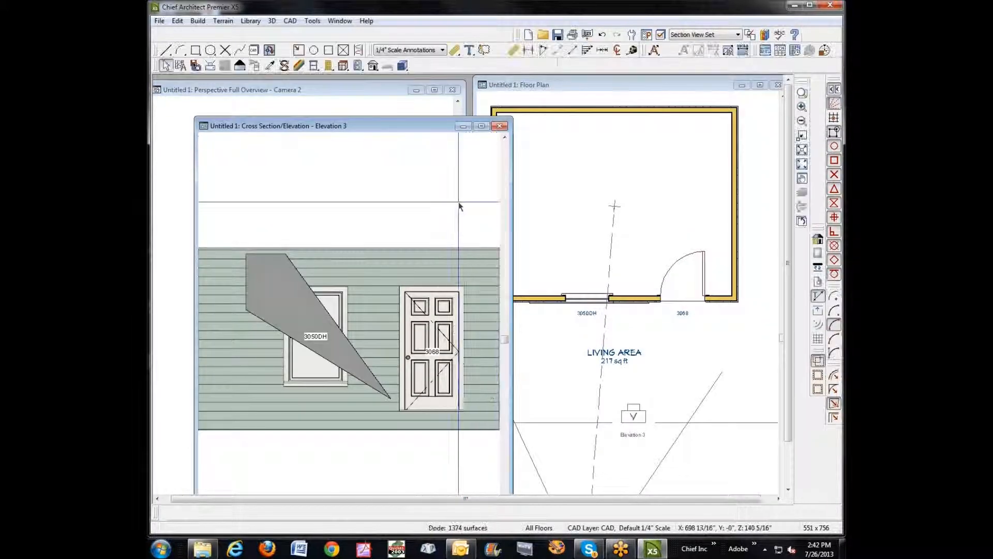
left_click(312, 300)
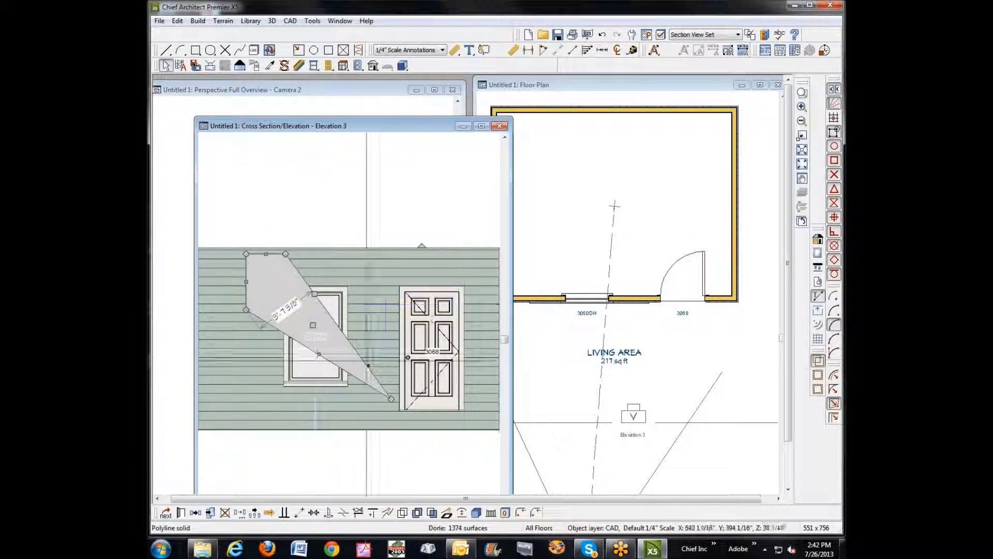
left_click(462, 512)
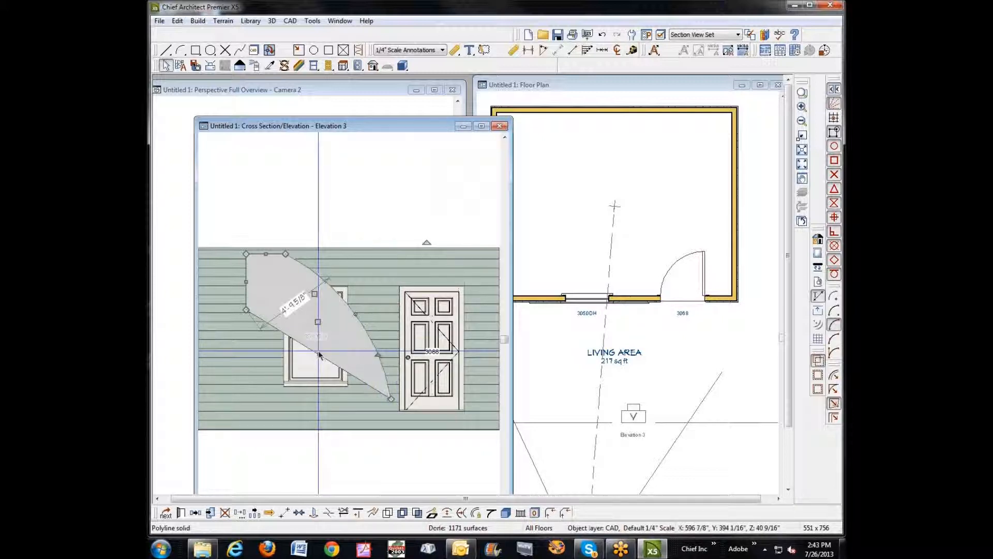
left_click_drag(319, 355, 351, 385)
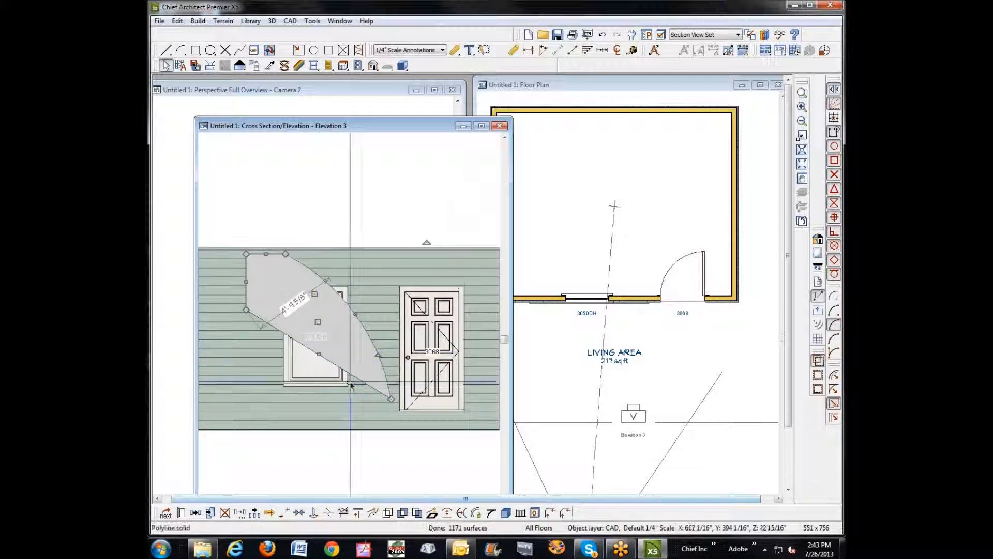
left_click(319, 355)
left_click(447, 513)
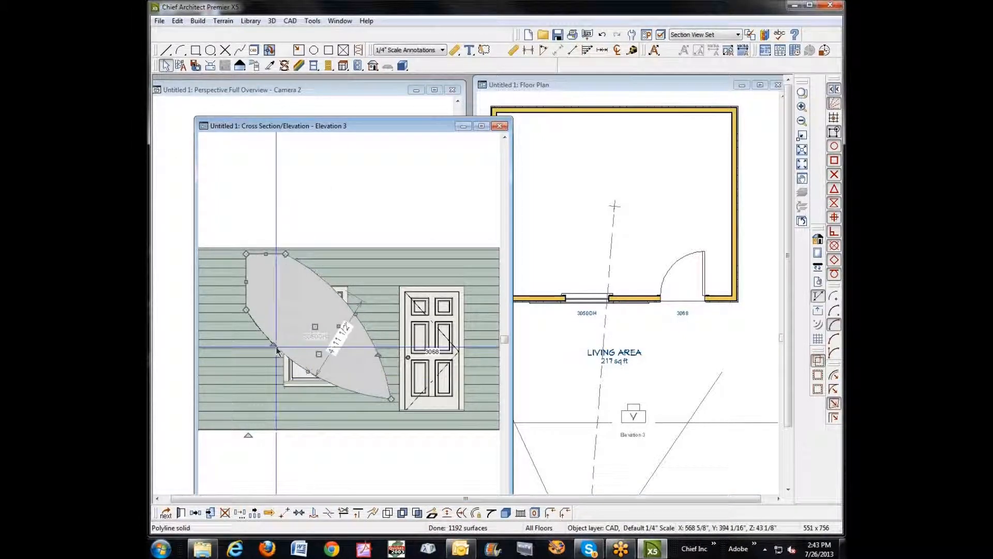
left_click_drag(274, 348, 243, 378)
key("Escape")
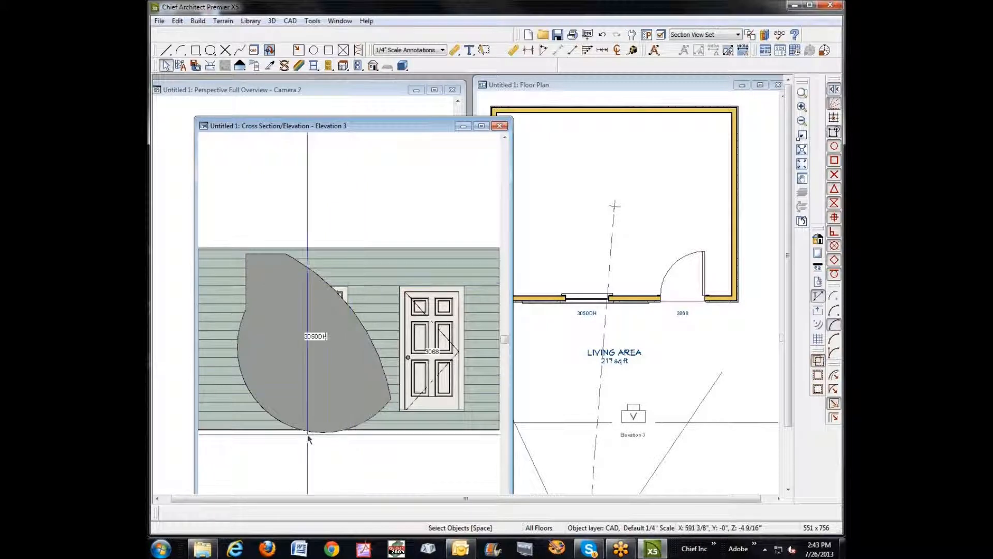
Draw a rectangle about 2'-5" high inside the curved solid and convert it to a hole in the polyline solid
left_click(197, 48)
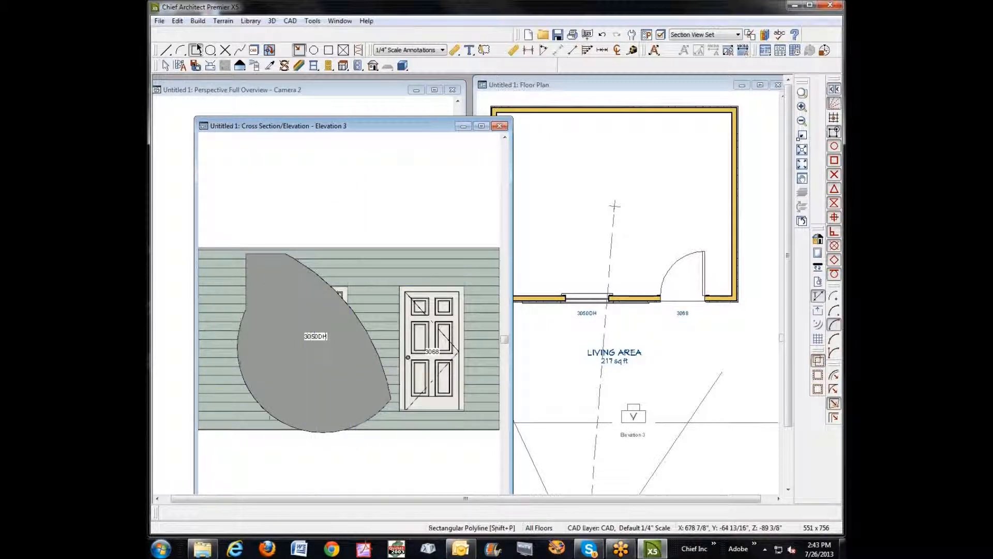
mouse_move(274, 323)
left_mouse_down()
mouse_move(283, 366)
mouse_move(338, 367)
left_mouse_up()
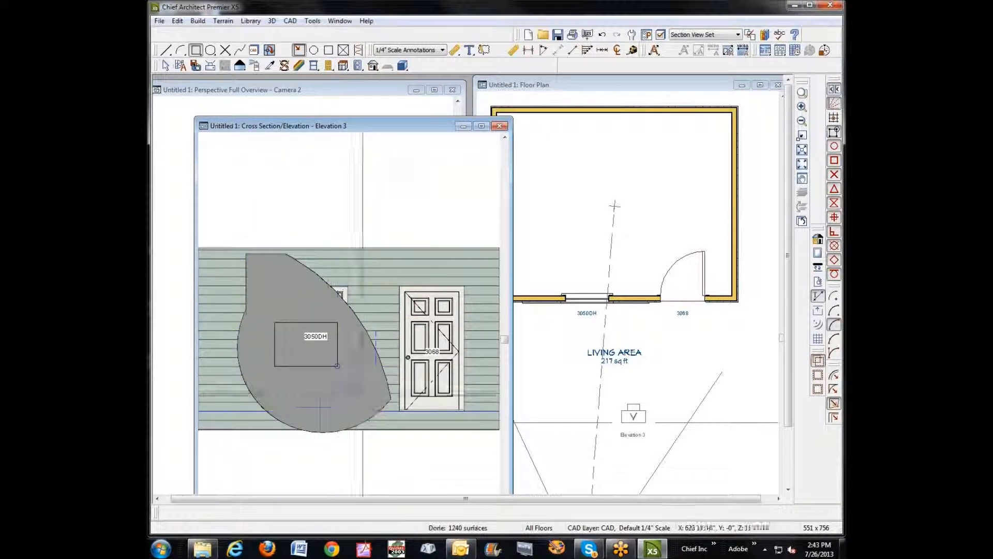
right_click(317, 344)
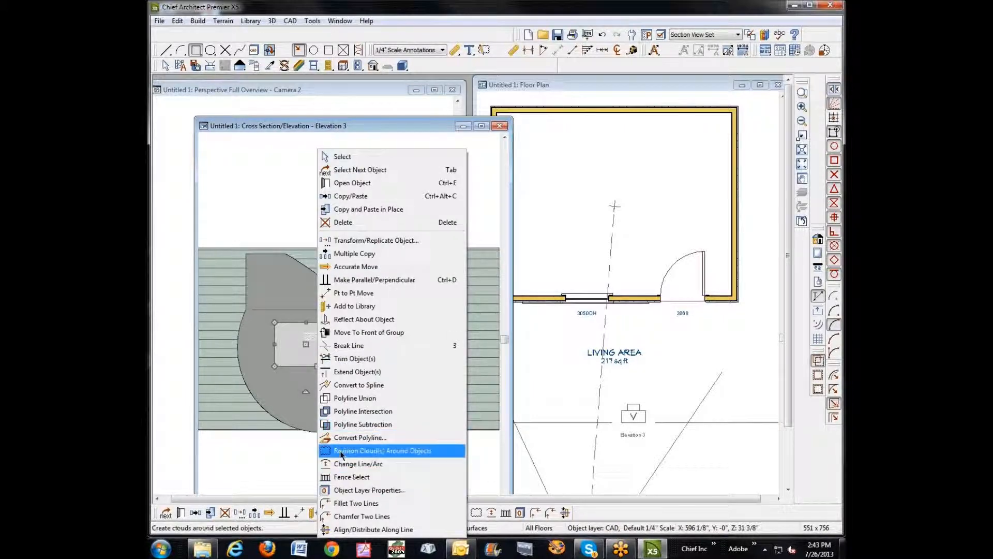
left_click(362, 437)
left_click(186, 184)
left_click(242, 218)
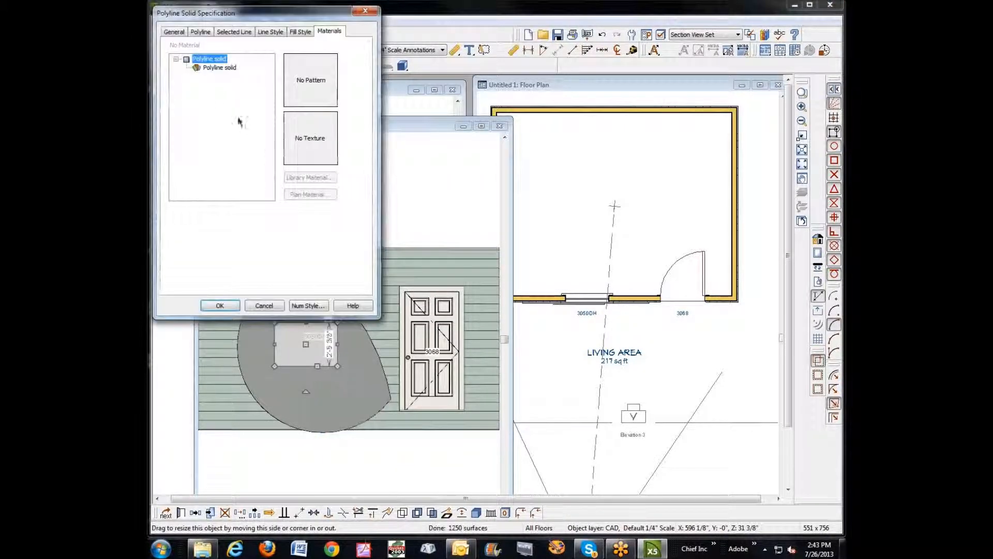
left_click(174, 32)
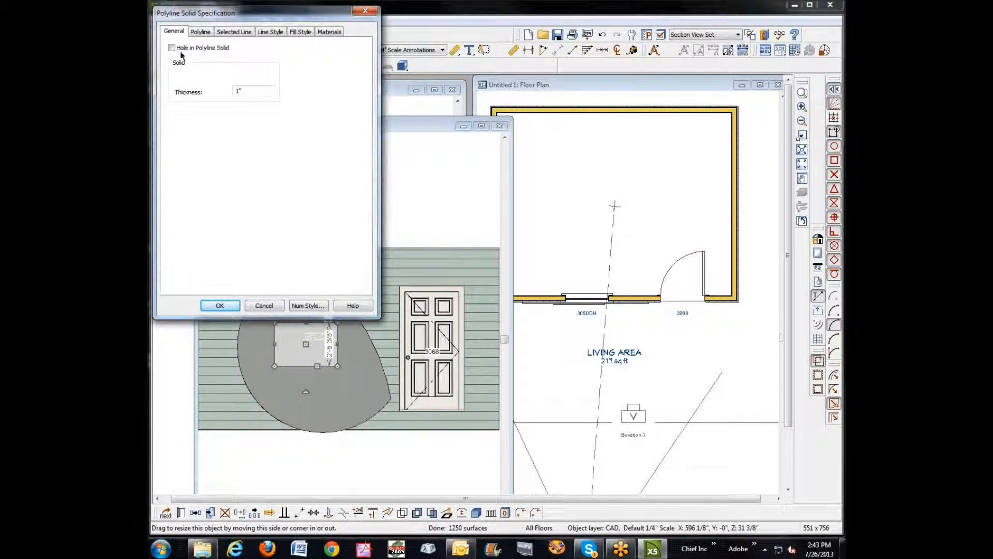
left_click(176, 48)
left_click(224, 305)
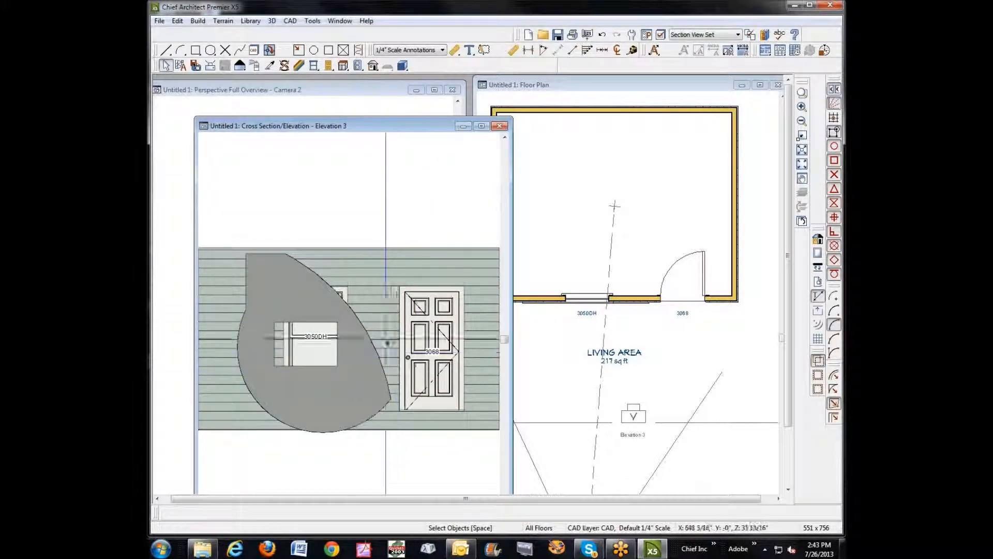
Examine the curved solid and its rectangular hole from another angle in the perspective view
left_click(321, 94)
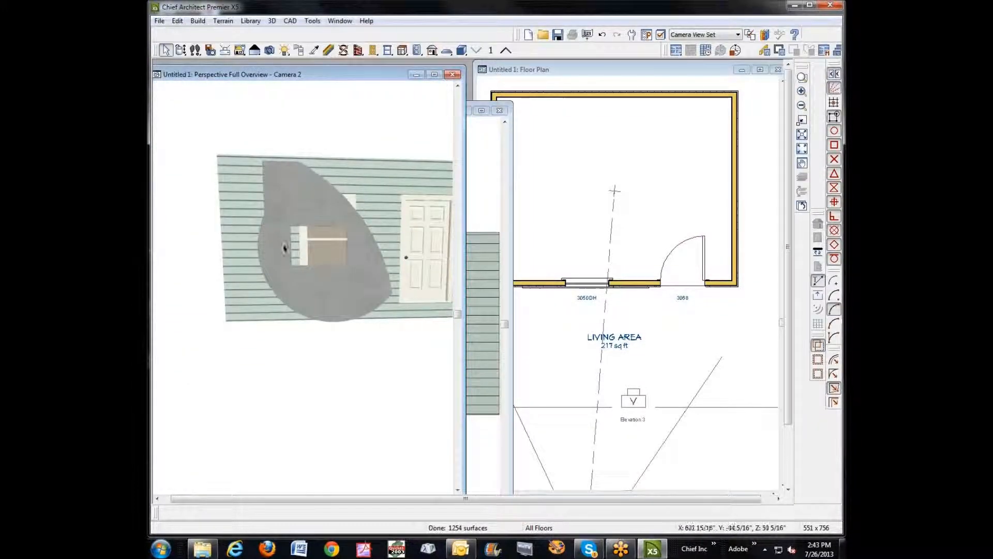
left_click(181, 50)
left_click_drag(256, 211, 318, 228)
key("space")
left_click(317, 228)
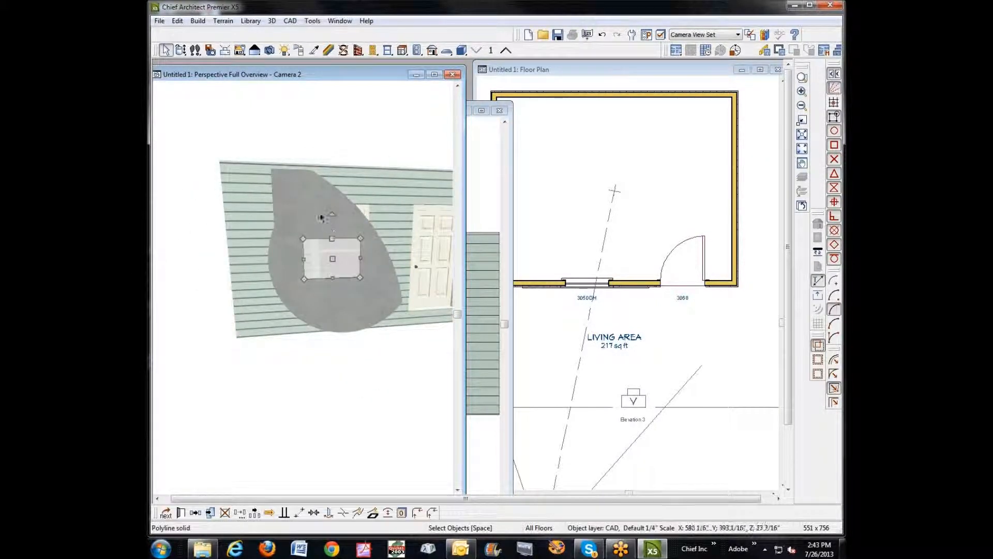
Move the curved solid together with its hole upward, partly above the top of the wall, and deselect it
left_click(300, 195)
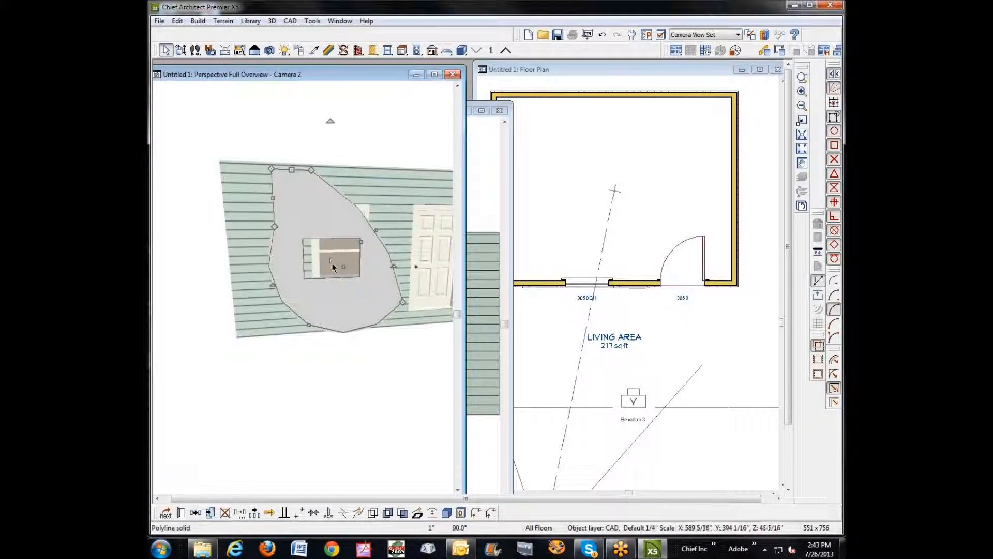
left_click_drag(334, 262, 334, 187)
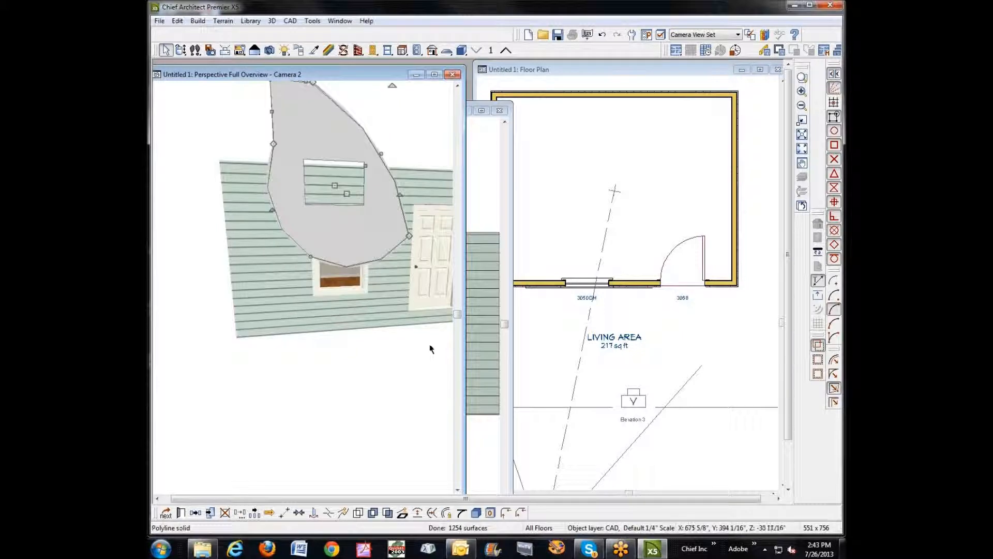
left_click(429, 347)
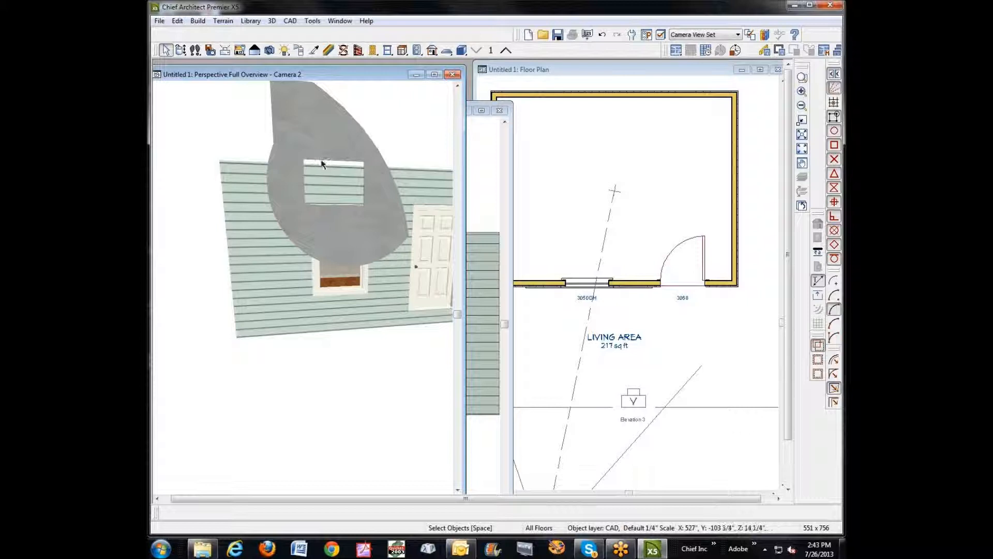
Delete the curved polyline solid together with its rectangular hole
left_click(366, 222)
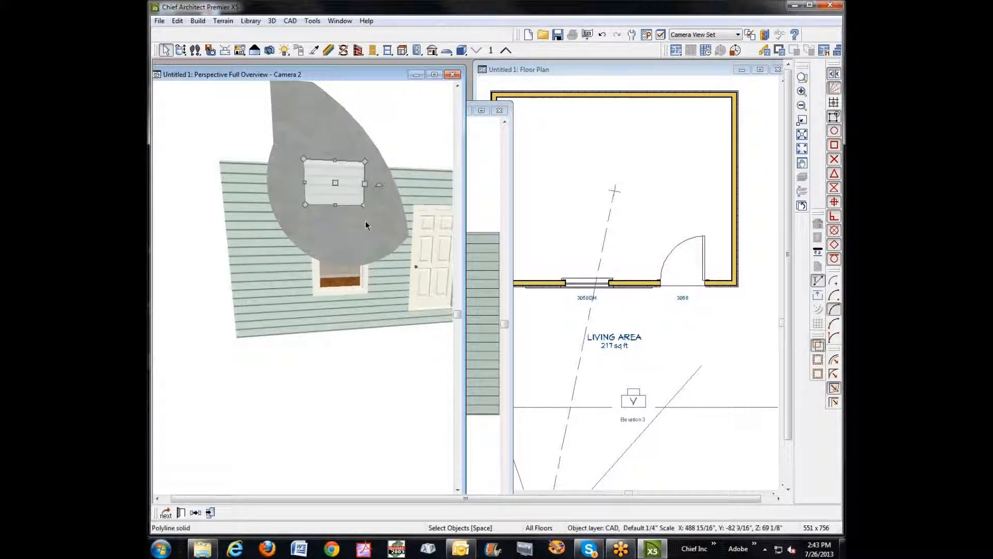
key("Delete")
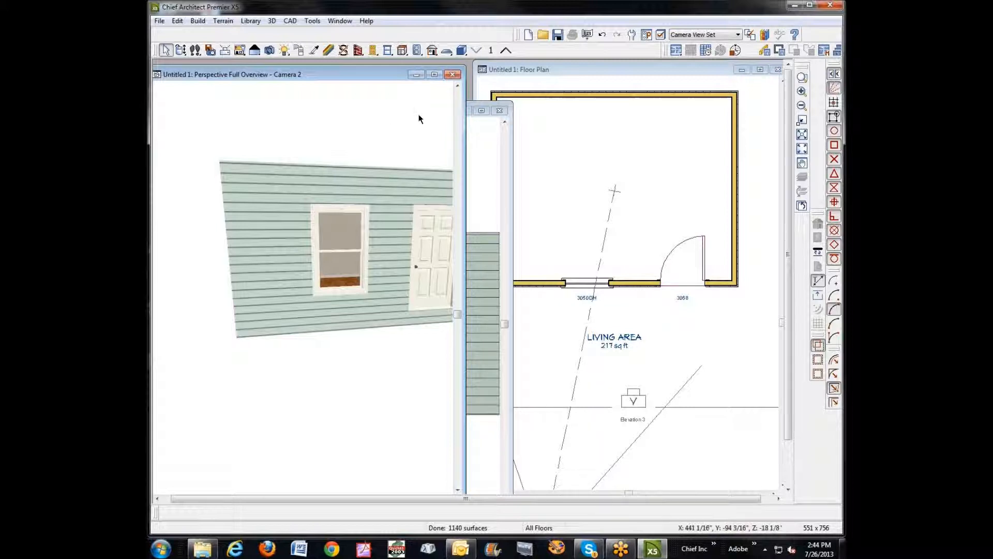
Close the perspective view and place the elevation view beside the floor plan
left_click(453, 75)
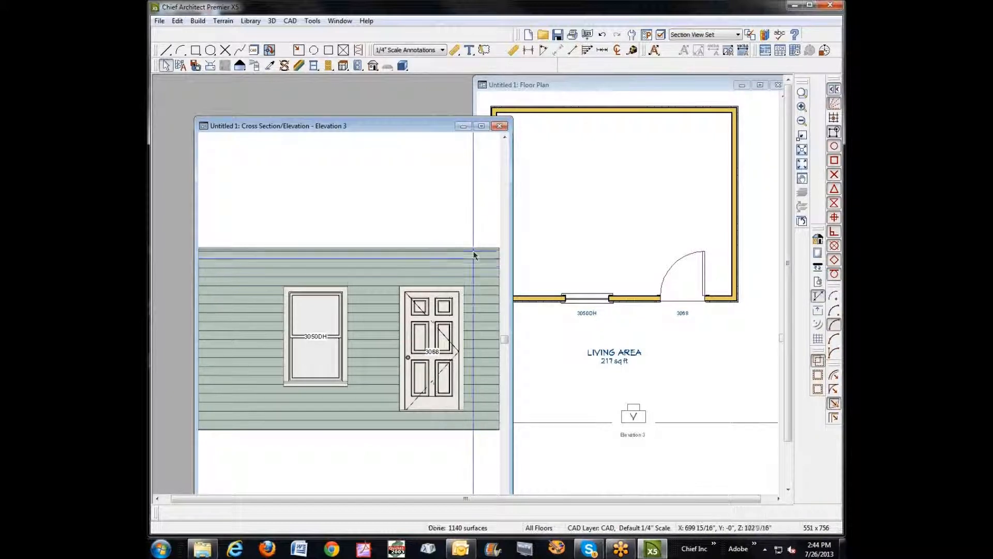
left_click_drag(430, 132, 387, 83)
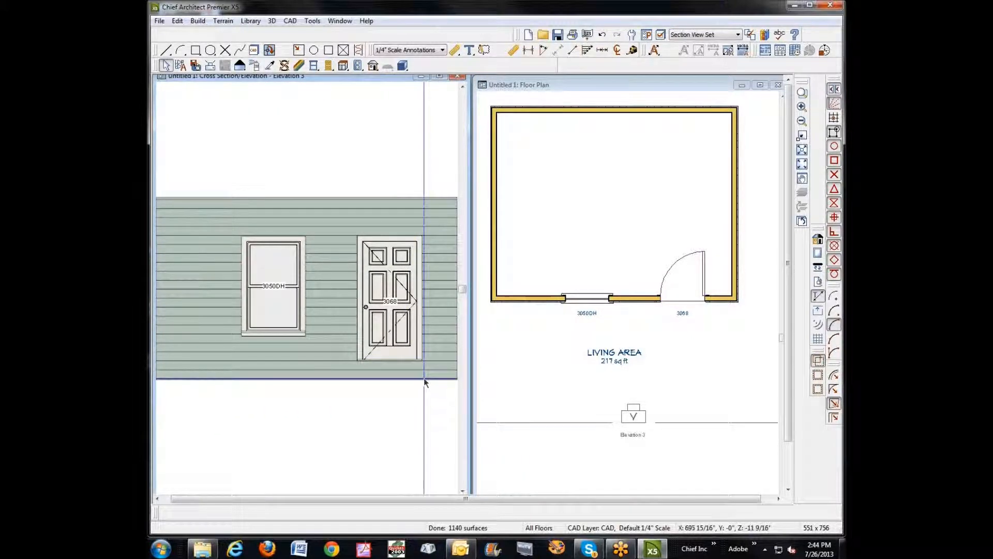